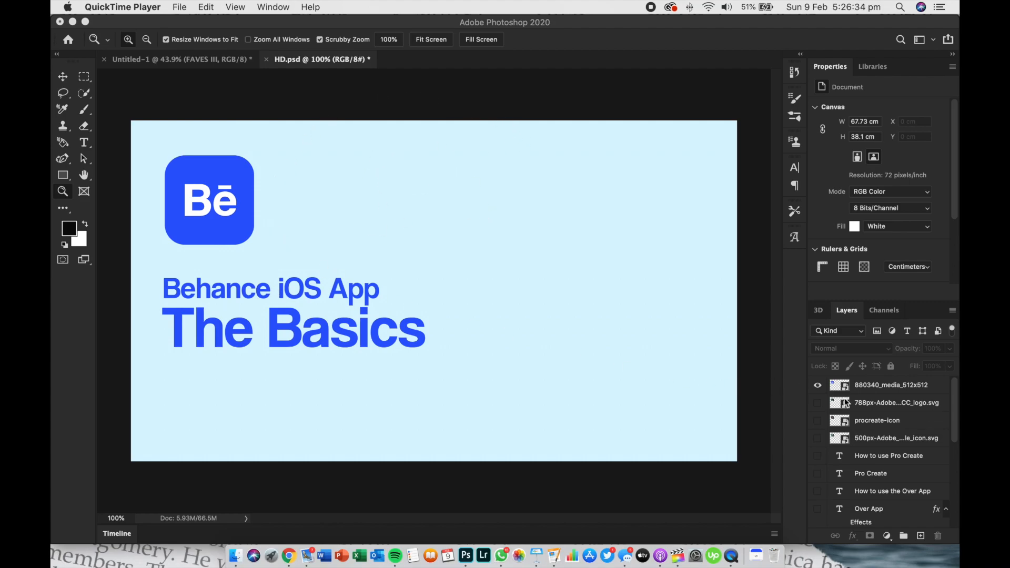
# Examine which layers make up the logo, the two title lines and the background by selecting them in turn on the canvas
pyautogui.scroll(-10, 846, 403)
pyautogui.scroll(10, 894, 416)
pyautogui.click(63, 78)
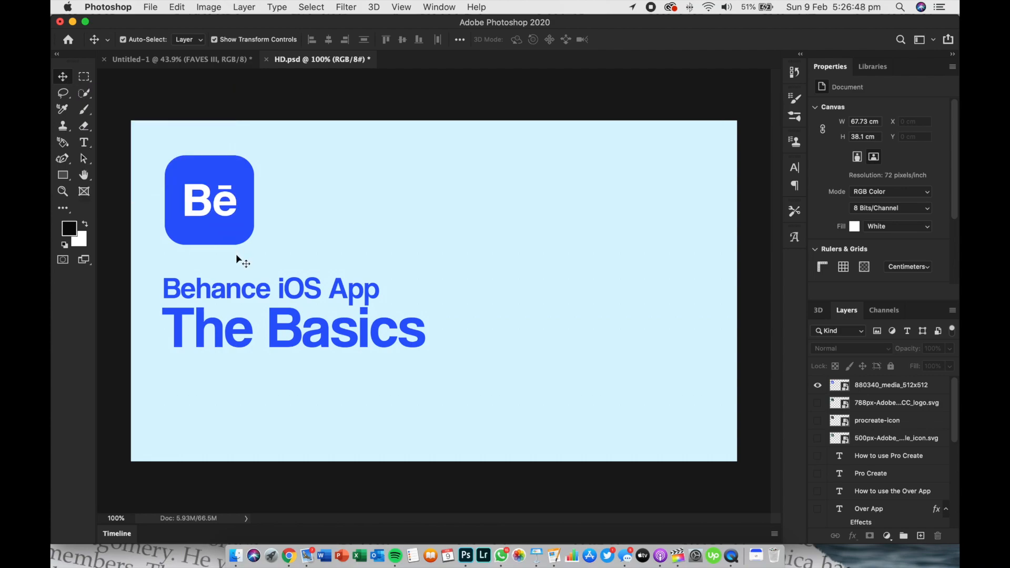
pyautogui.click(229, 235)
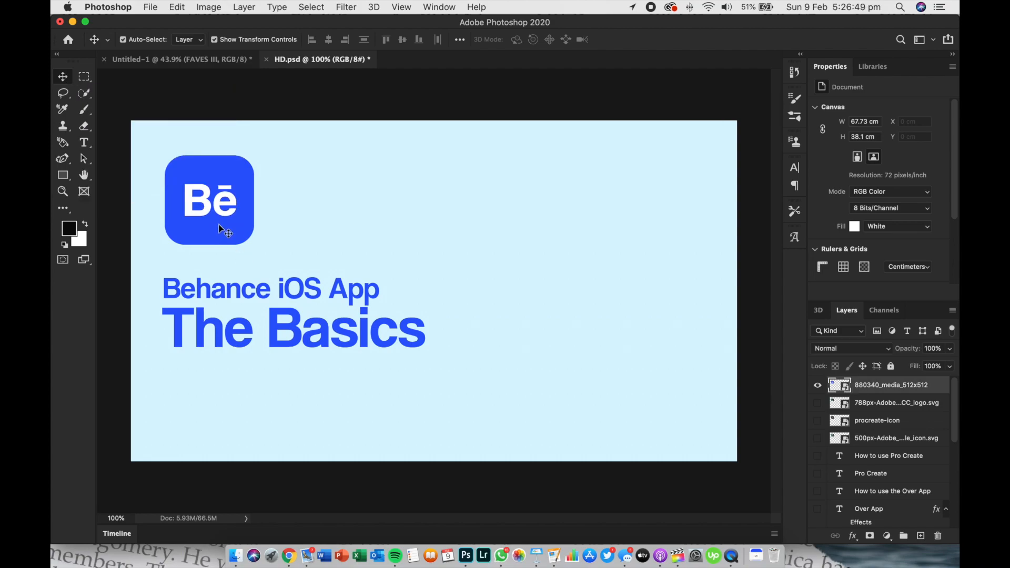
pyautogui.click(490, 228)
pyautogui.click(271, 291)
pyautogui.press('super+t')
pyautogui.press('Escape')
pyautogui.click(598, 262)
pyautogui.click(347, 333)
pyautogui.click(455, 186)
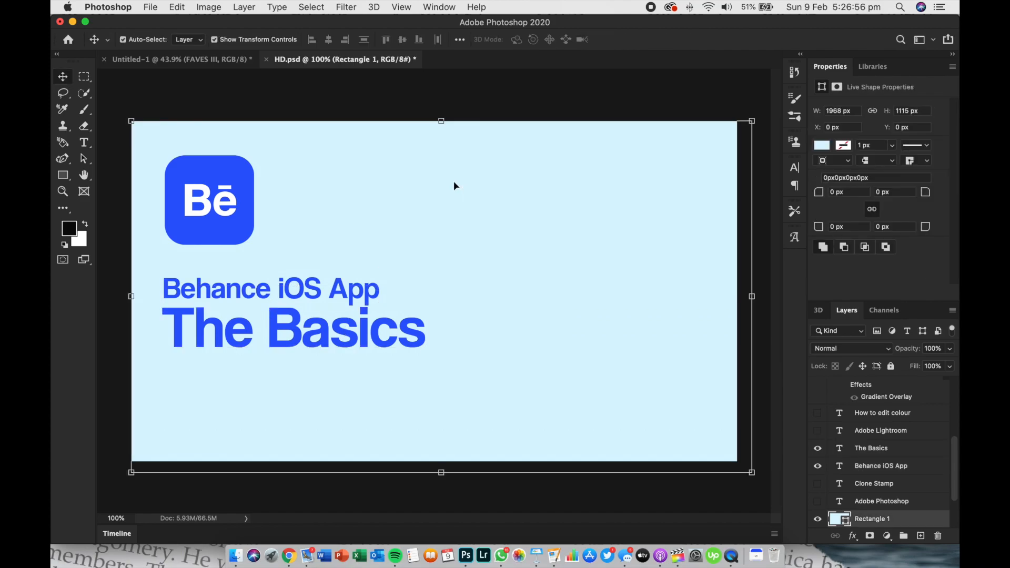
# Add a placeholder Lorem Ipsum text in Coolvetica at 2.88 pt just above the artboard
pyautogui.click(86, 143)
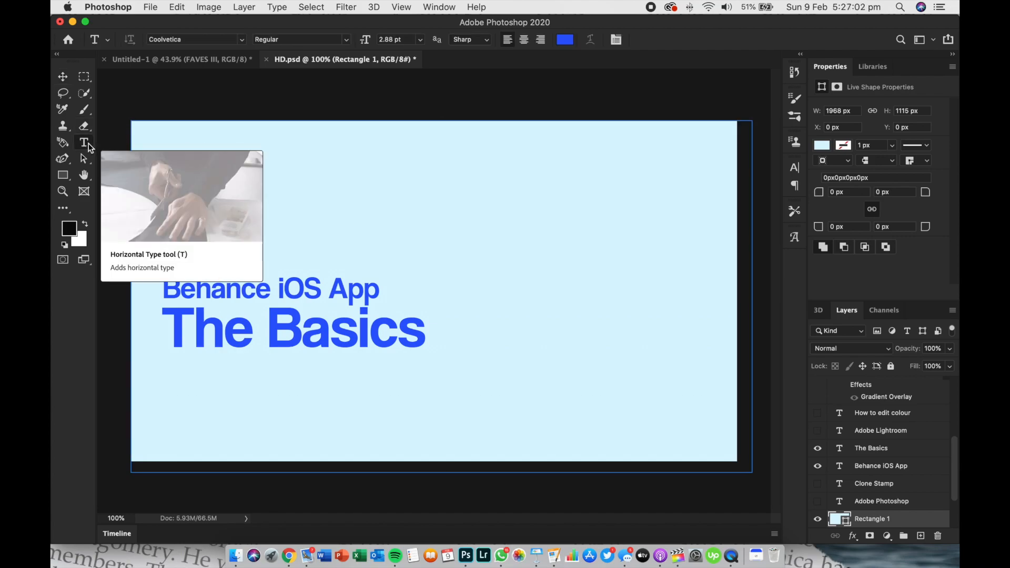
pyautogui.click(451, 191)
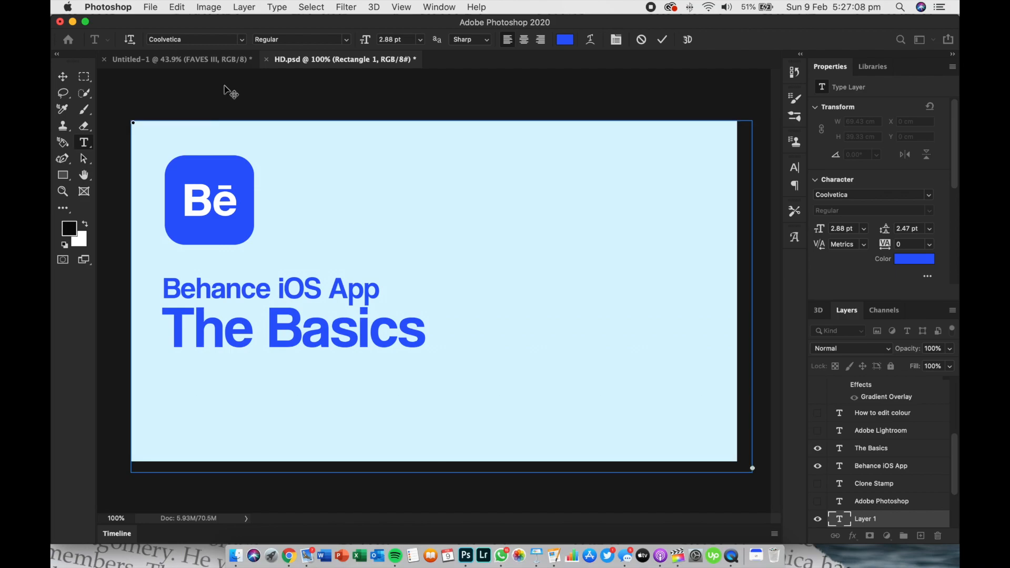
pyautogui.click(178, 82)
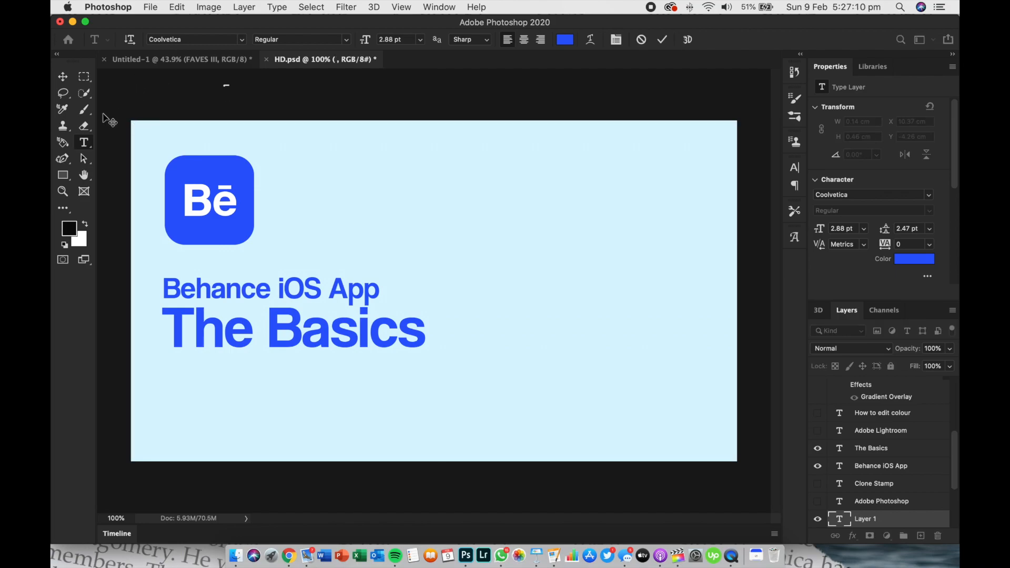
pyautogui.click(77, 79)
pyautogui.click(65, 77)
# Scale the Lorem Ipsum text up to about 121 pt and place it to the right of the Behance logo
pyautogui.moveTo(225, 86); pyautogui.dragTo(52, 263)
pyautogui.moveTo(149, 127); pyautogui.dragTo(500, 205)
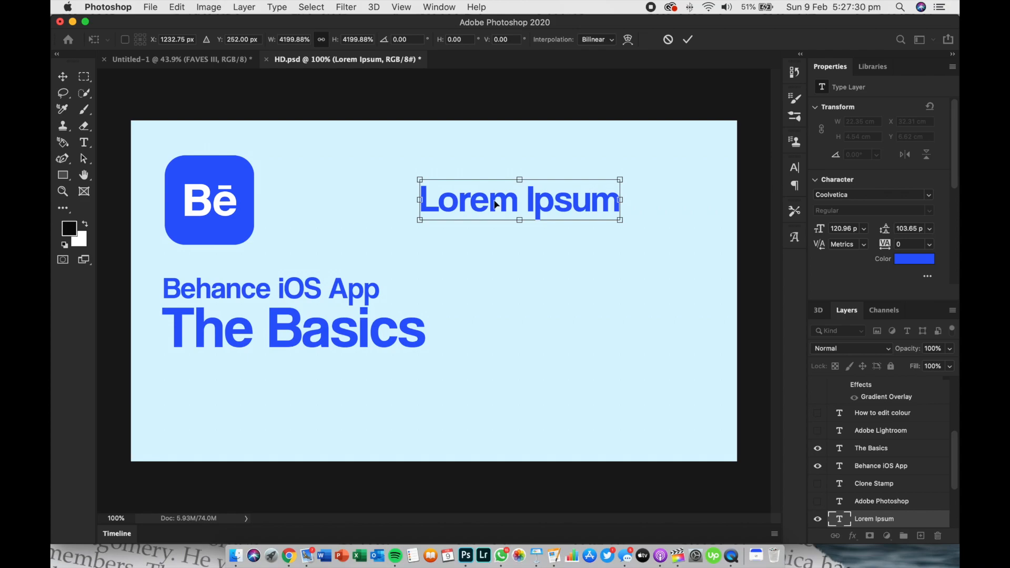
pyautogui.moveTo(498, 198); pyautogui.dragTo(494, 208)
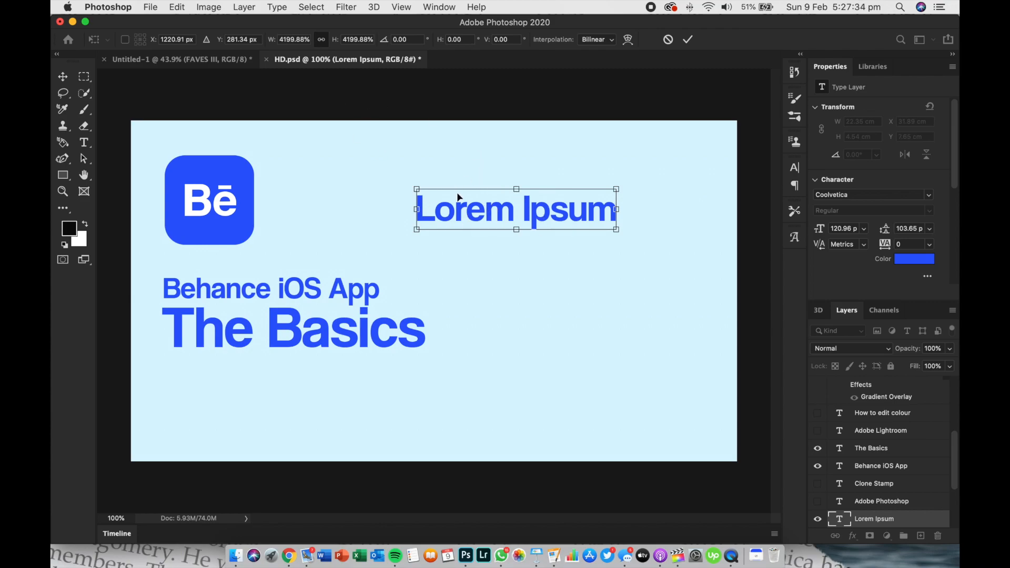
pyautogui.press('Return')
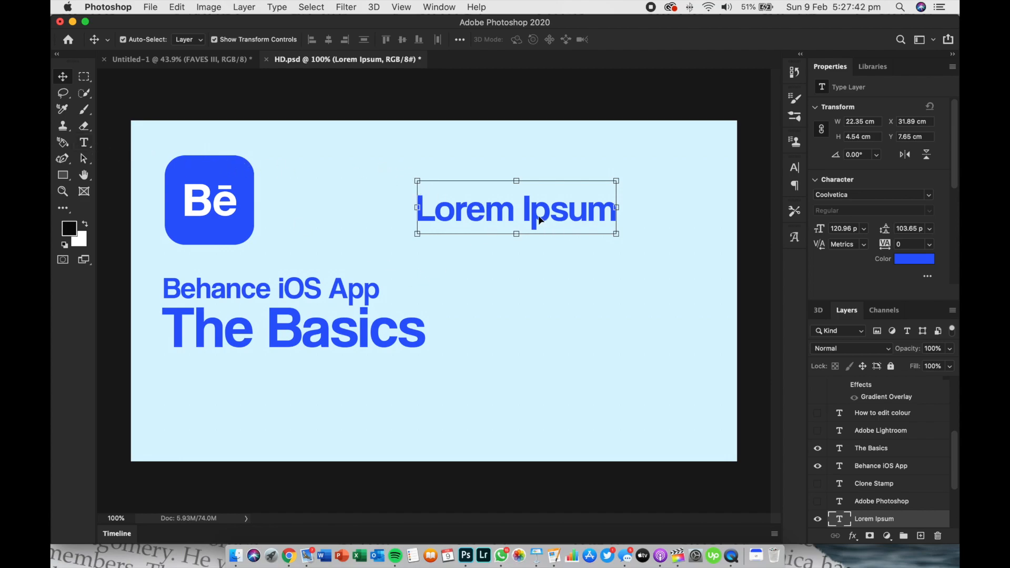
# Replace the Lorem Ipsum placeholder with the text "Hello World" and deselect it
pyautogui.click(394, 224)
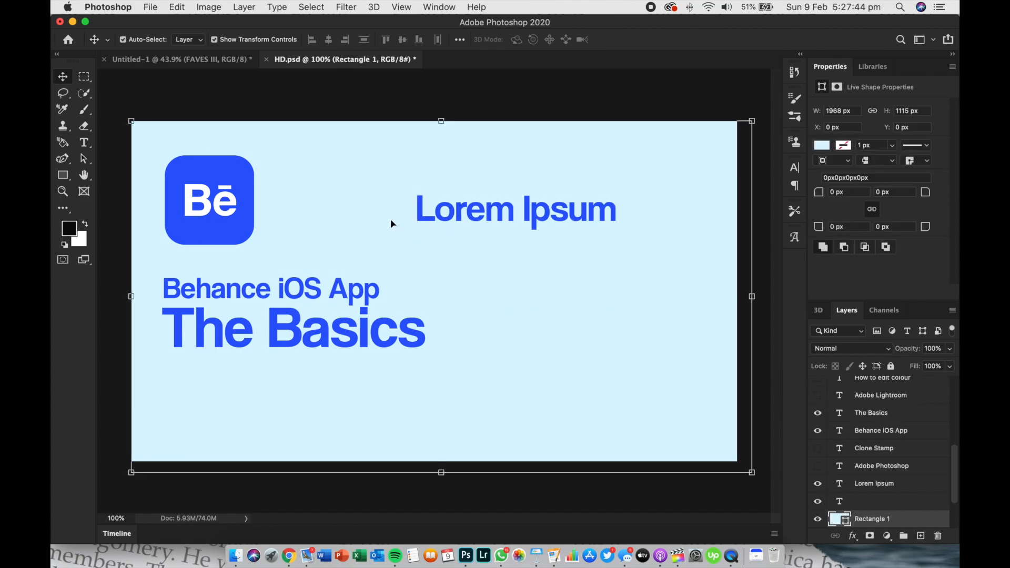
pyautogui.click(523, 218)
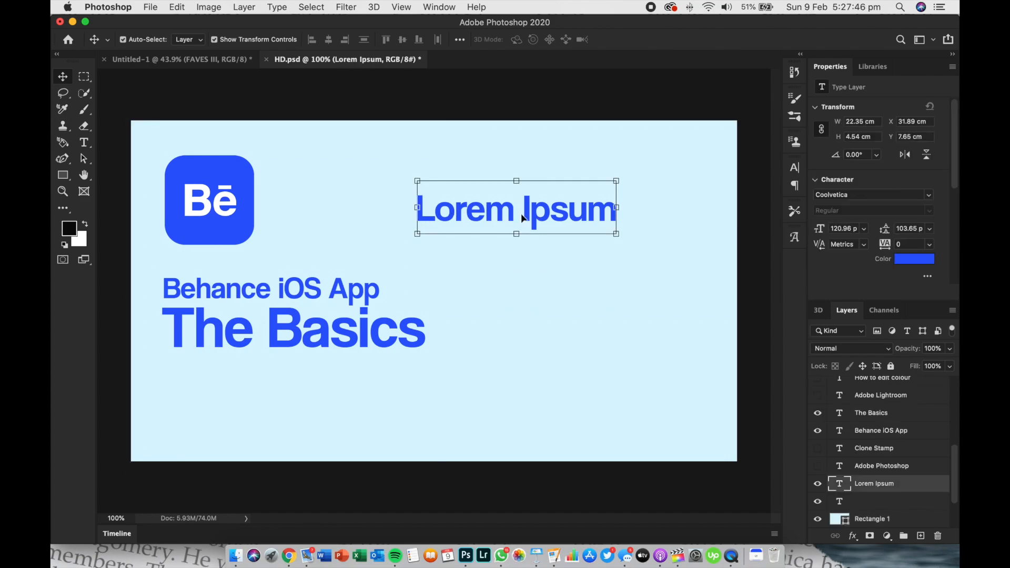
pyautogui.doubleClick(523, 213)
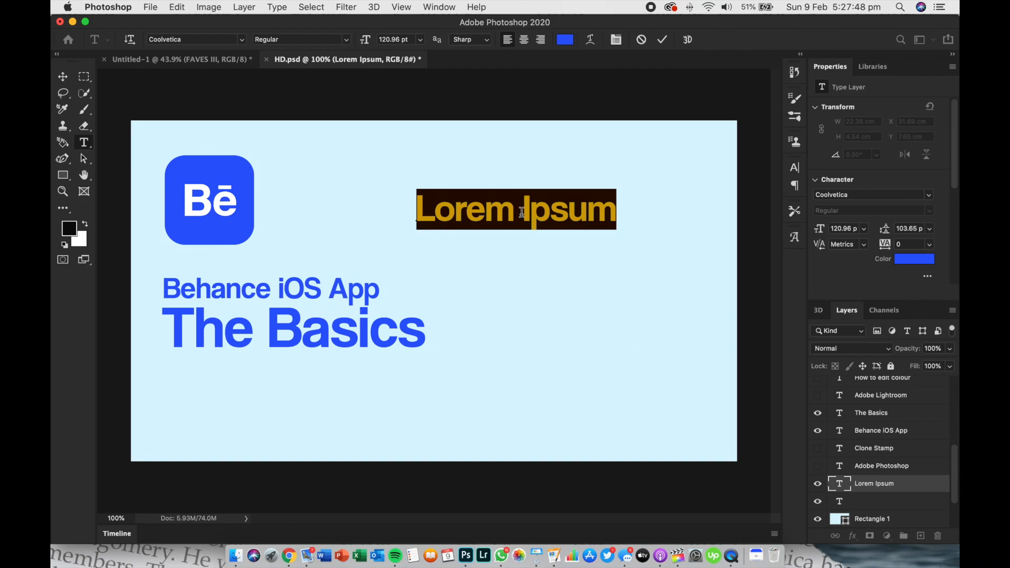
pyautogui.write('Hello World')
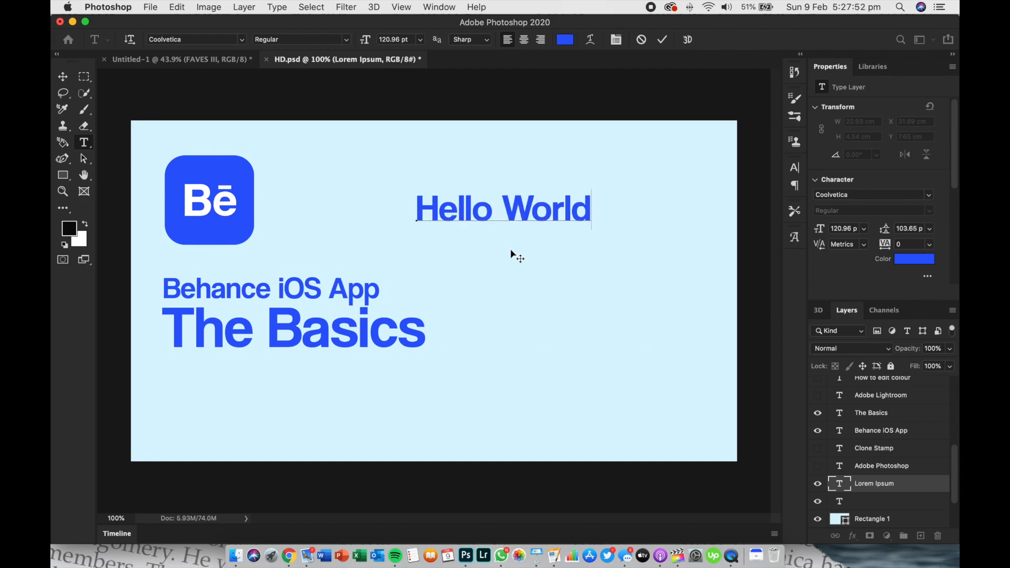
pyautogui.click(534, 360)
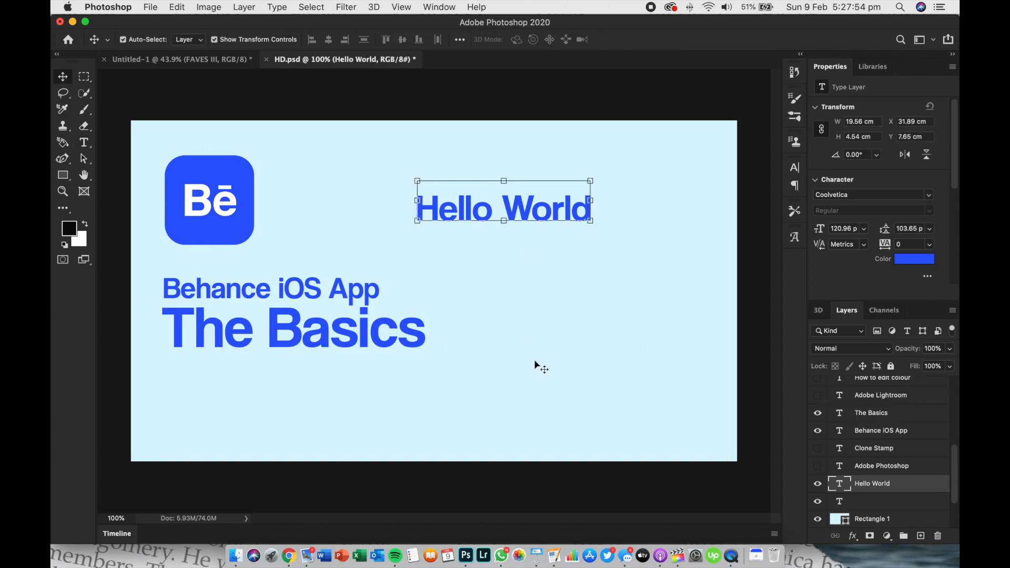
pyautogui.click(371, 197)
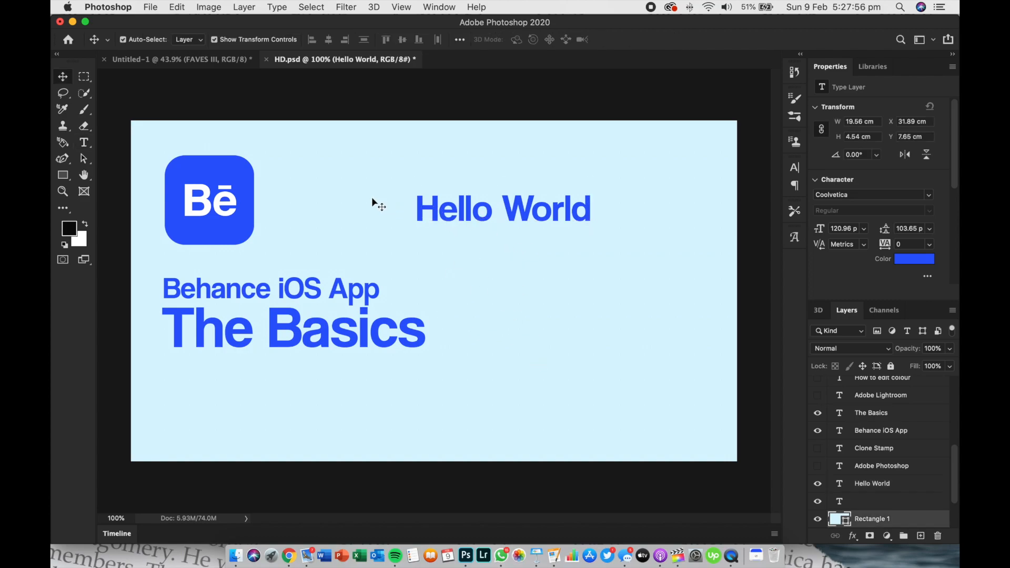
# Set the Hello World text's font to Gummy and reposition it to the right of the Behance logo
pyautogui.moveTo(470, 186)
pyautogui.mouseDown()
pyautogui.moveTo(444, 204)
pyautogui.moveTo(461, 214)
pyautogui.moveTo(465, 181)
pyautogui.moveTo(458, 197)
pyautogui.mouseUp()
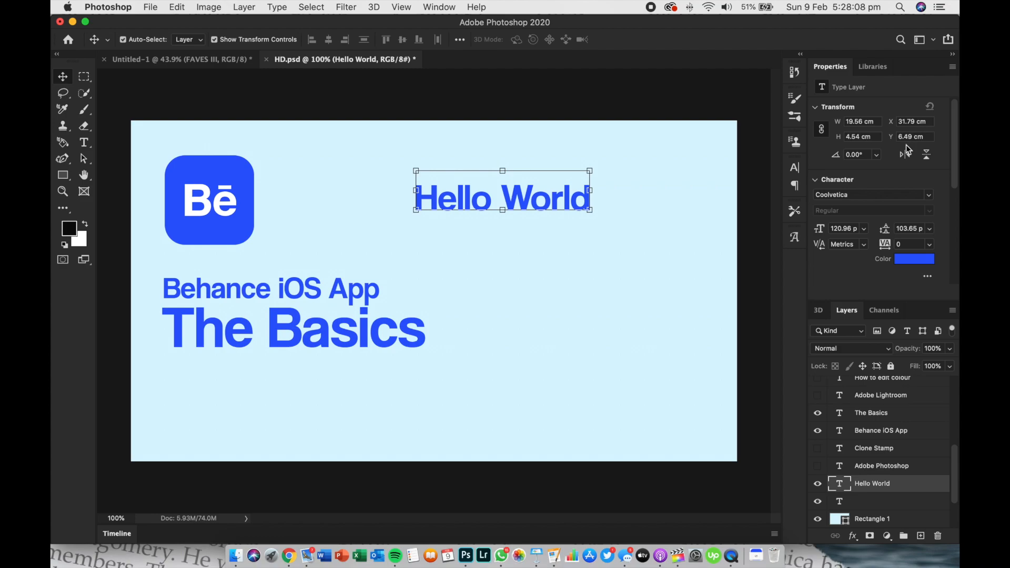
pyautogui.scroll(-3, 901, 180)
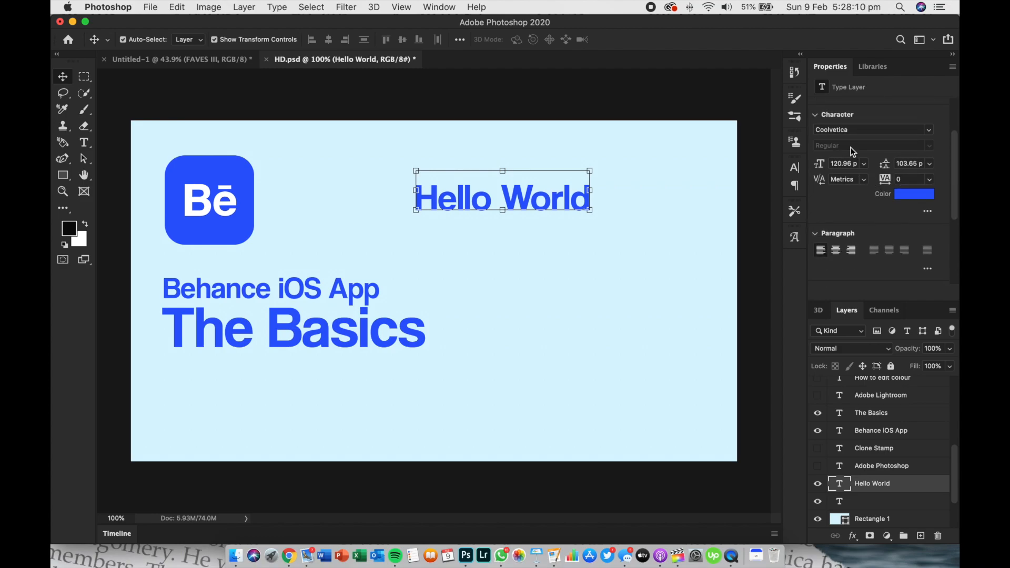
pyautogui.click(929, 131)
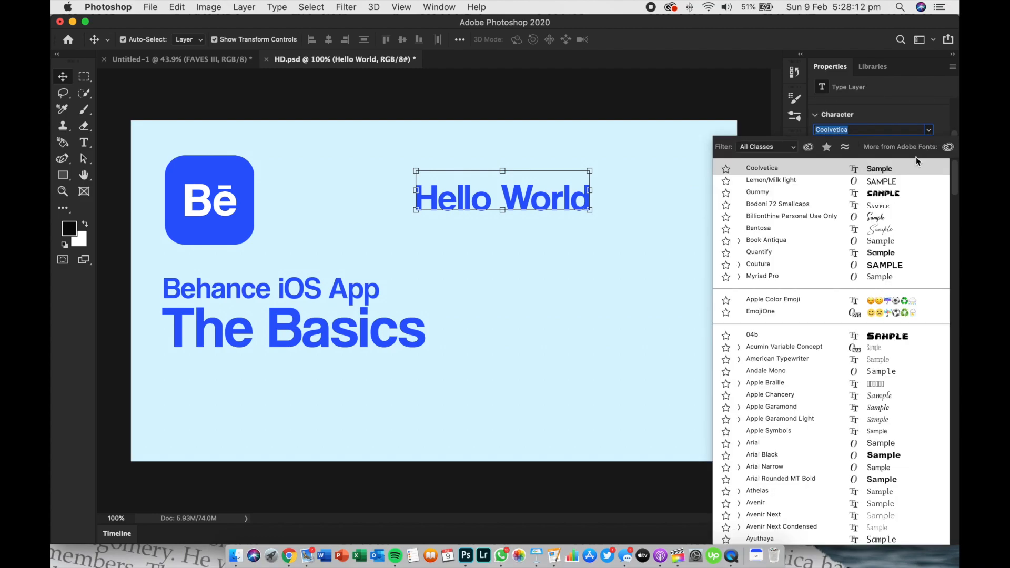
pyautogui.click(904, 193)
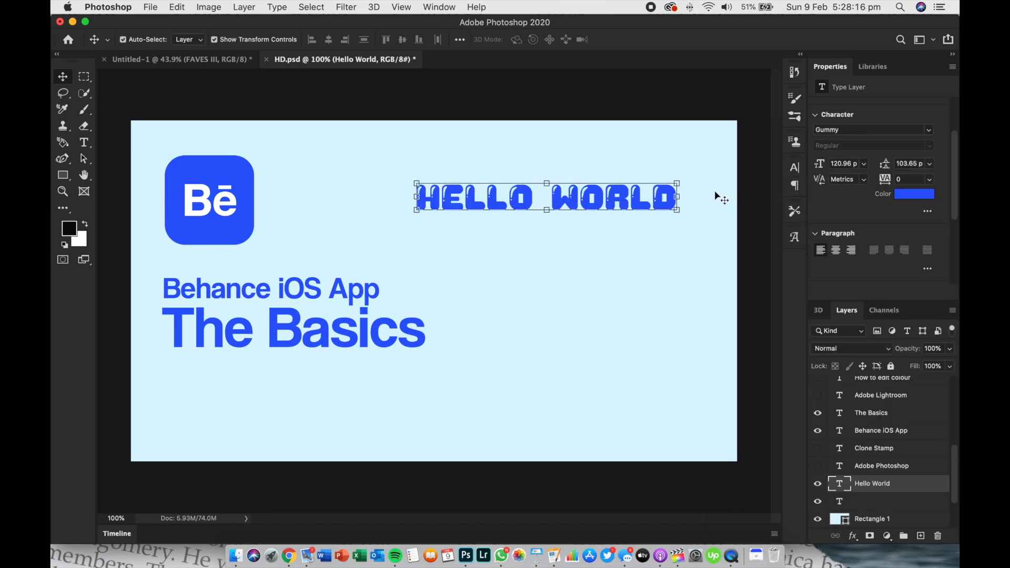
pyautogui.moveTo(662, 199); pyautogui.dragTo(624, 216)
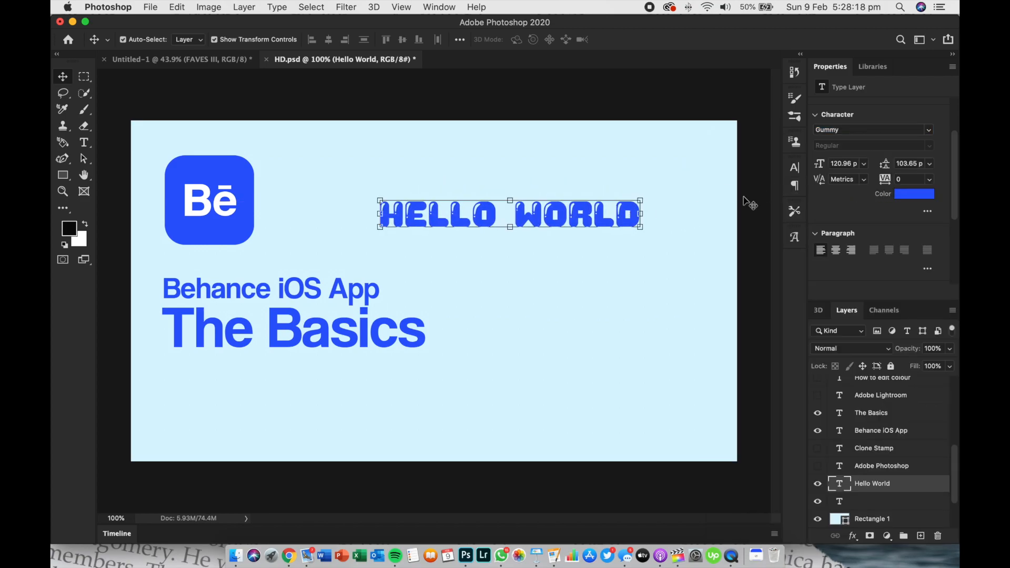
# Try the Hello World text at font sizes of 72 pt, 1000 pt and 400 pt
pyautogui.click(865, 164)
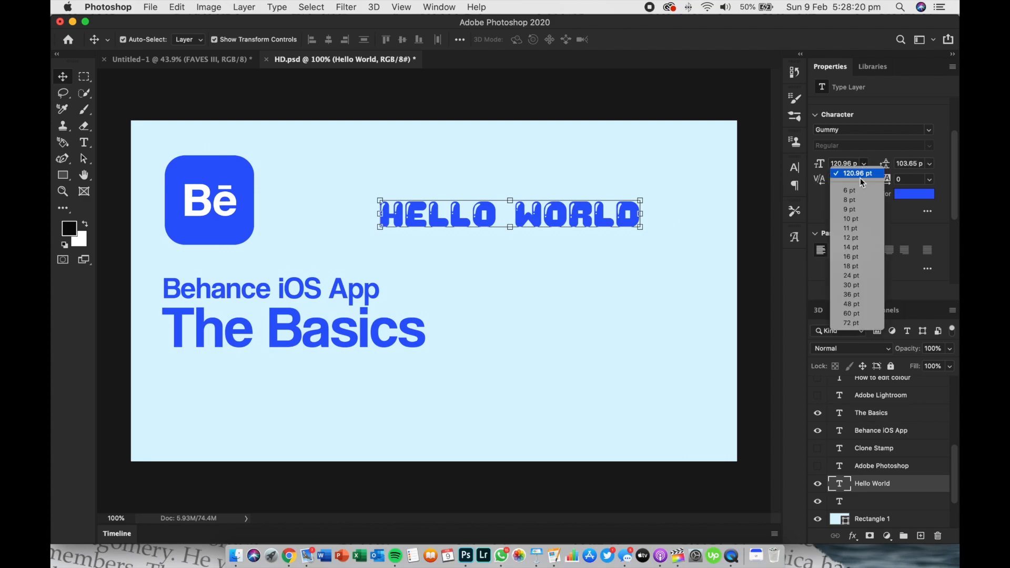
pyautogui.click(844, 320)
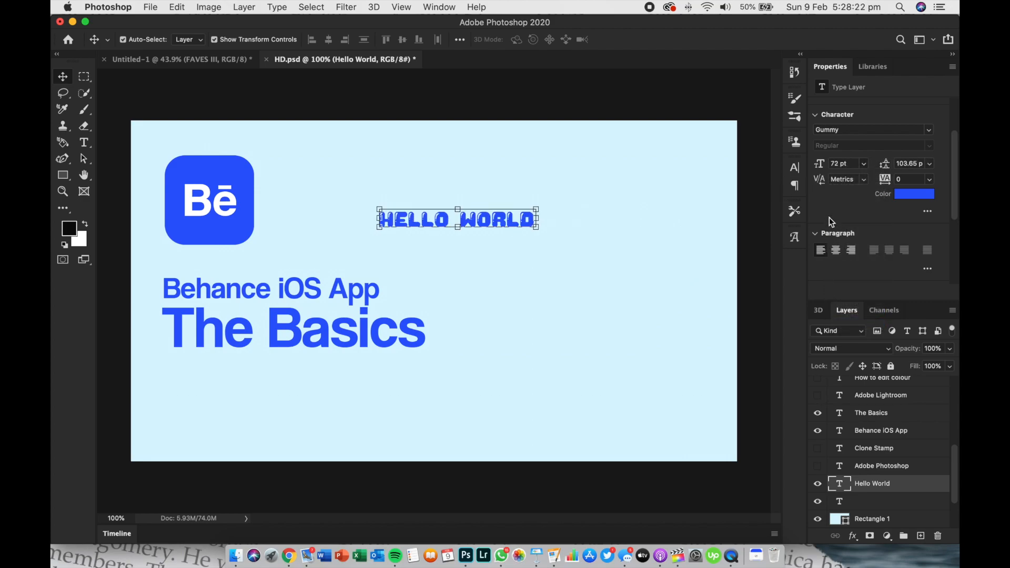
pyautogui.write('1000')
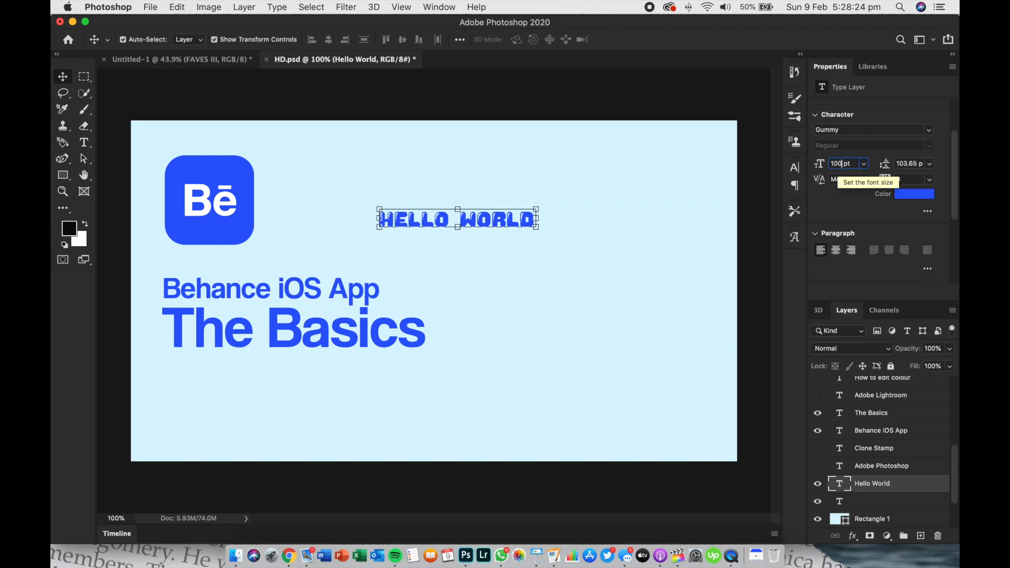
pyautogui.press('Return')
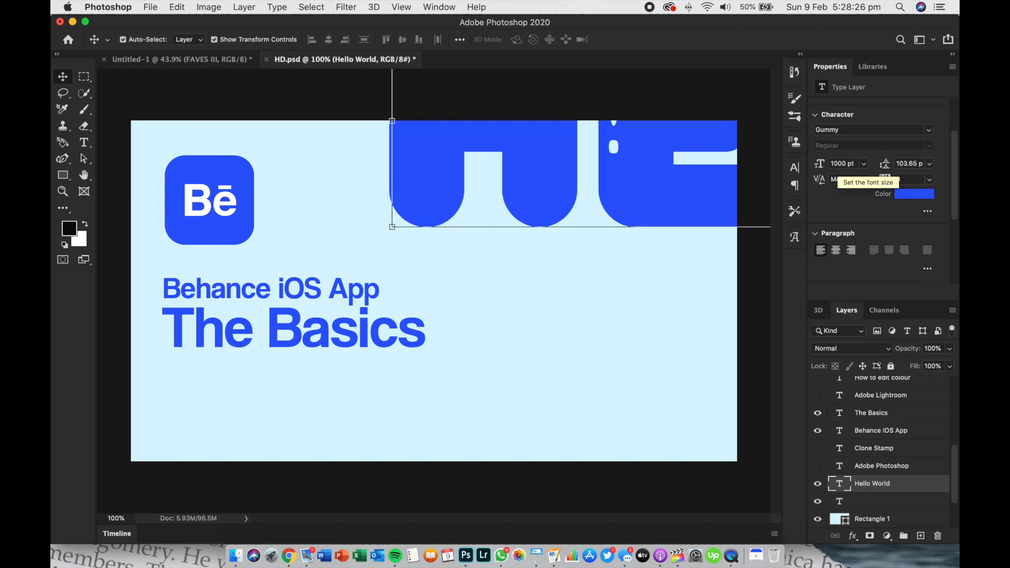
pyautogui.moveTo(638, 153); pyautogui.dragTo(410, 322)
pyautogui.click(843, 163)
pyautogui.write('400')
pyautogui.press('Return')
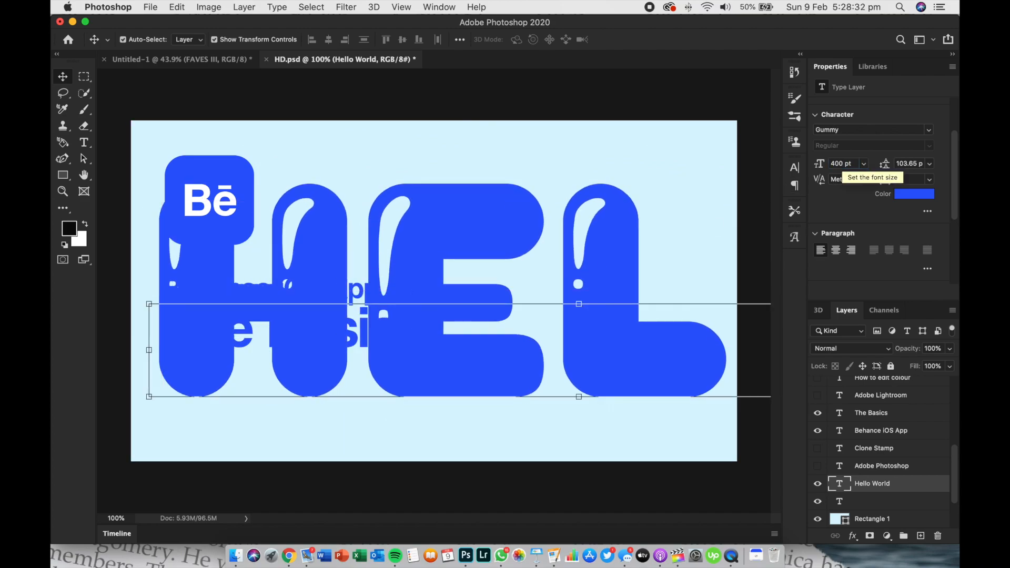
# Set the Hello World text's font size to 100 pt and move it back beside the Behance logo
pyautogui.click(834, 163)
pyautogui.write('100')
pyautogui.press('Return')
pyautogui.moveTo(329, 387); pyautogui.dragTo(552, 208)
# Add a second line reading "Hello world" below the first line of the Hello World text
pyautogui.click(910, 163)
pyautogui.doubleClick(570, 205)
pyautogui.click(582, 201)
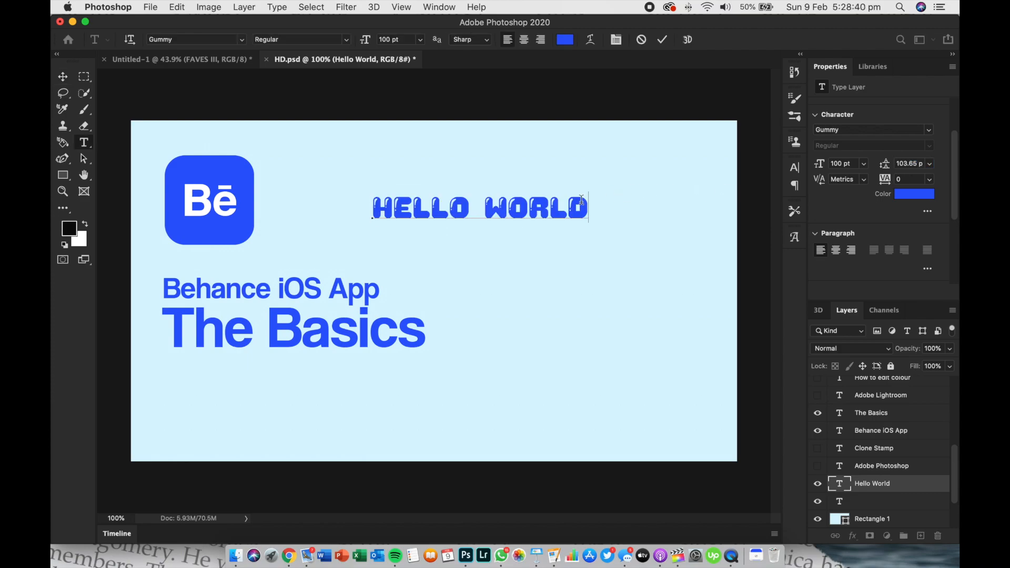
pyautogui.press('Return')
pyautogui.write('HELL')
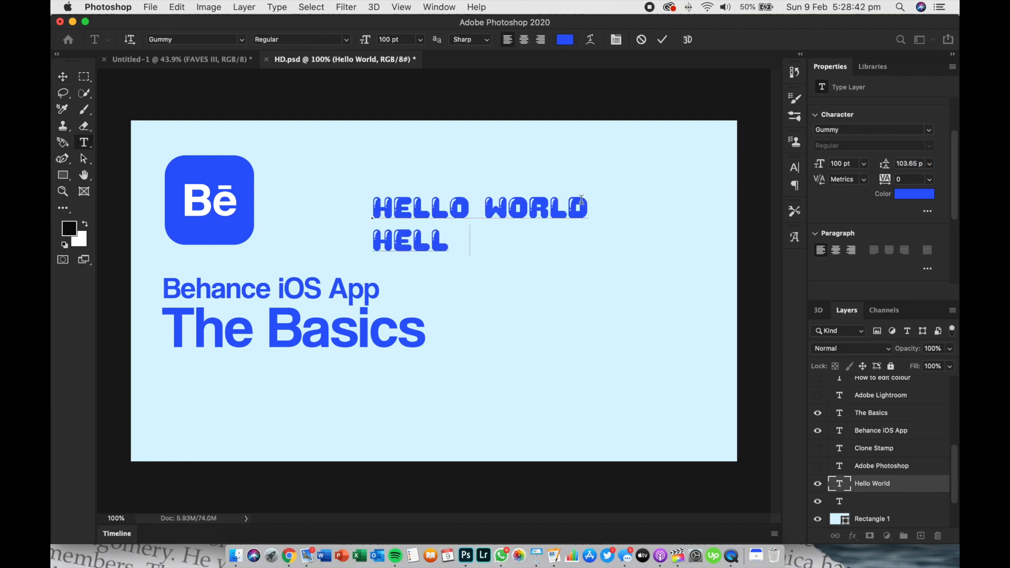
pyautogui.write('O WORLD')
# Tighten the leading of both Hello World lines to 91.65 pt and commit the text edit
pyautogui.moveTo(581, 200); pyautogui.dragTo(609, 237)
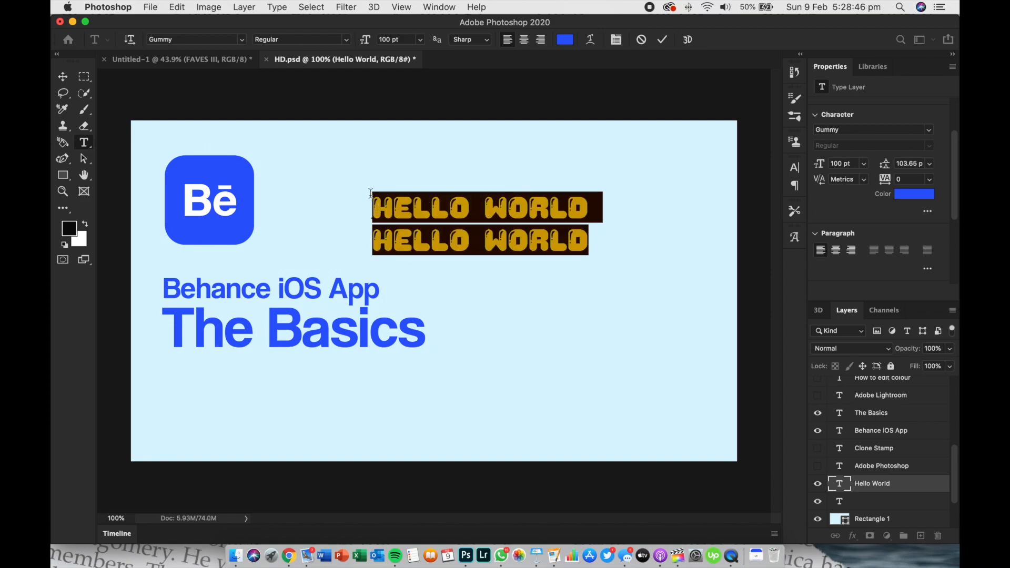
pyautogui.moveTo(890, 166); pyautogui.dragTo(955, 178)
pyautogui.moveTo(883, 169); pyautogui.dragTo(800, 187)
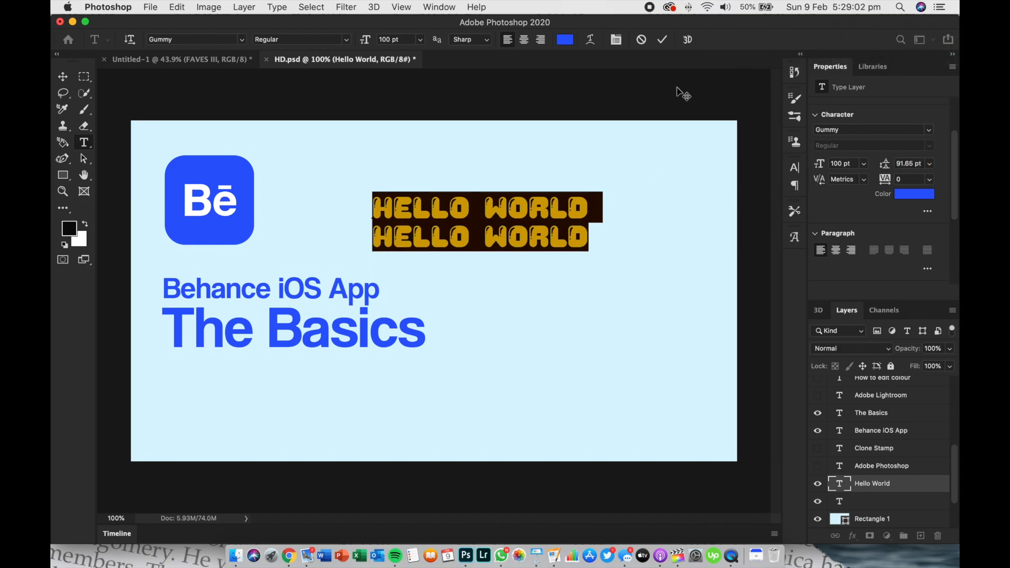
pyautogui.press('super+Return')
pyautogui.press('v')
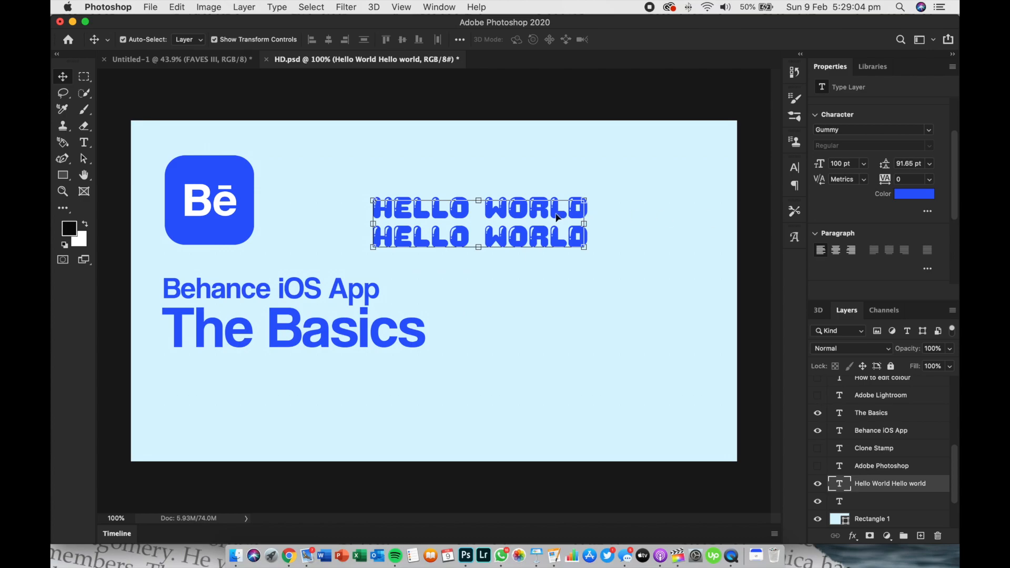
# Recolour the two-line Hello World text magenta and move it closer to the Behance logo
pyautogui.click(916, 196)
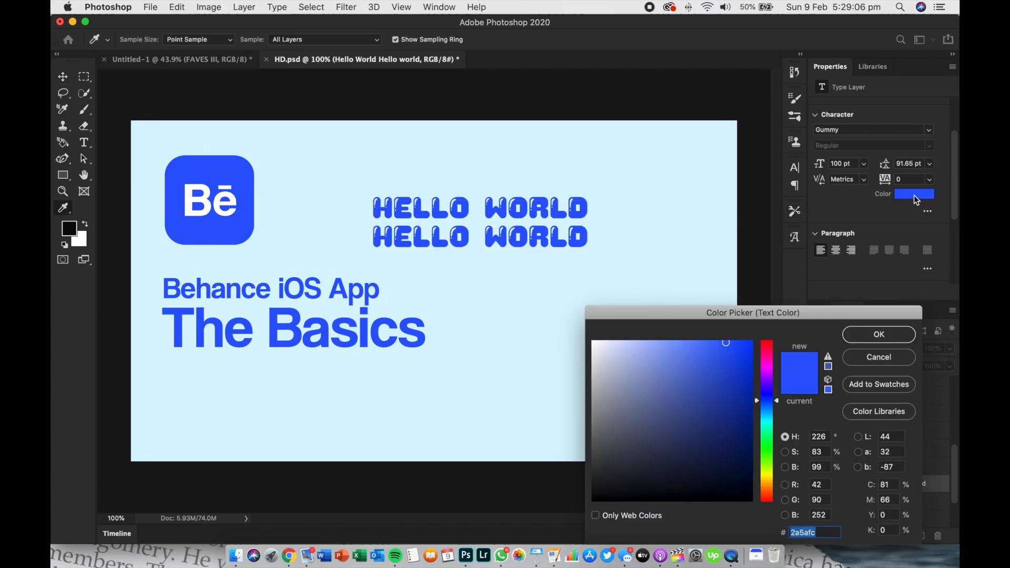
pyautogui.click(766, 366)
pyautogui.click(873, 338)
pyautogui.press('v')
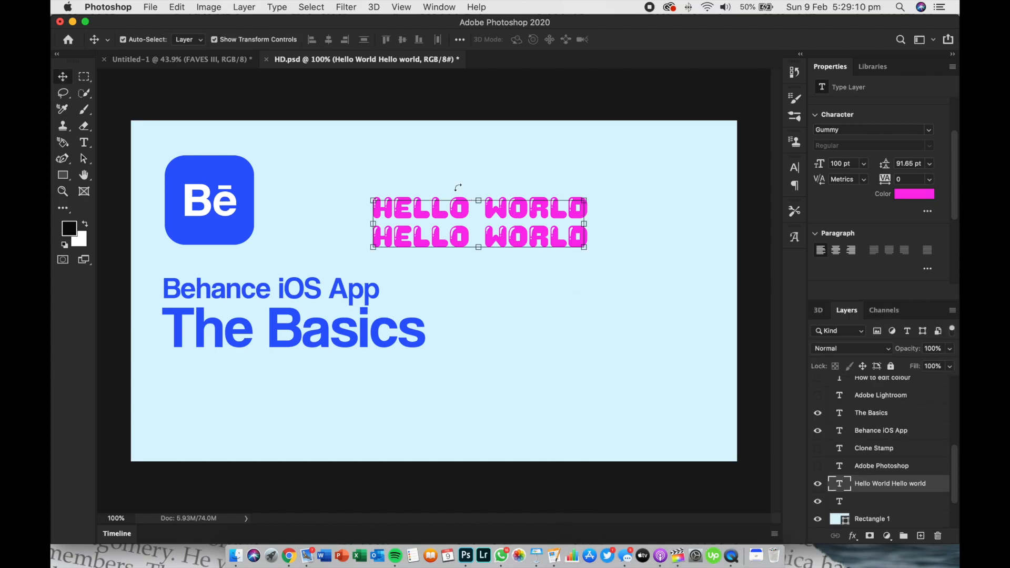
pyautogui.moveTo(508, 208); pyautogui.dragTo(462, 191)
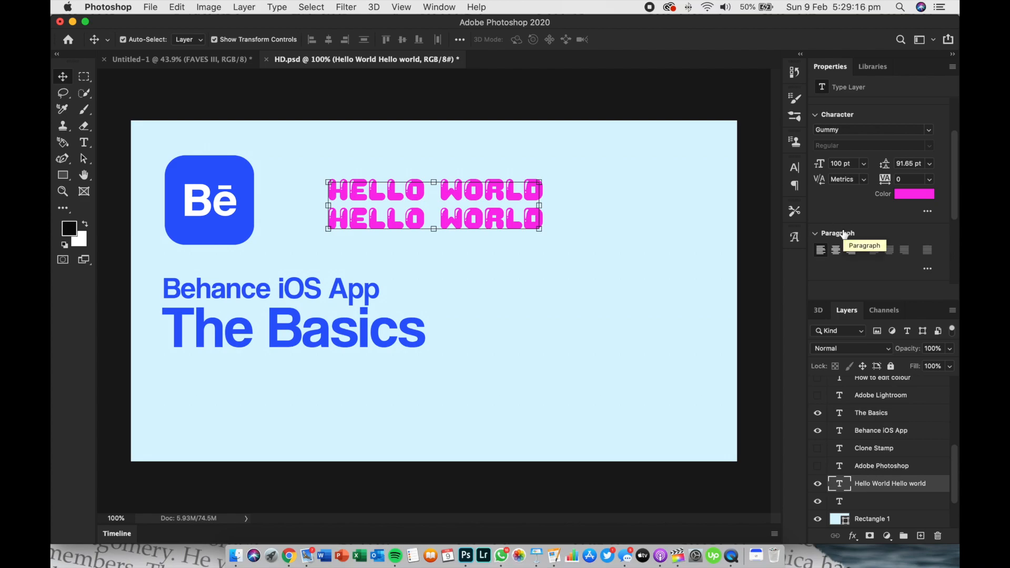
# Change the second line of the Hello World text to "hello hey" and move the text further away from the Behance logo
pyautogui.doubleClick(478, 210)
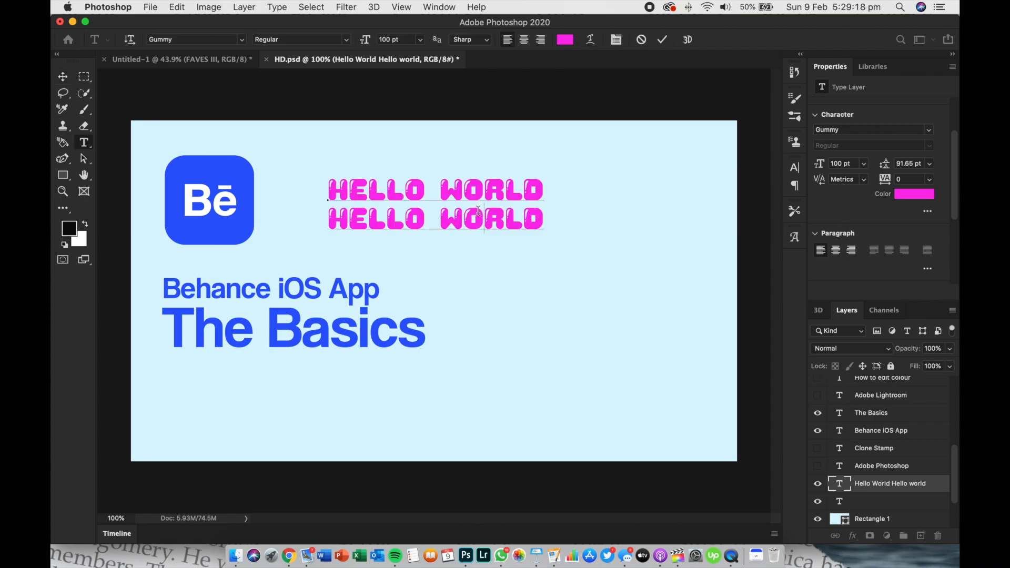
pyautogui.tripleClick(478, 210)
pyautogui.write('HELLO ')
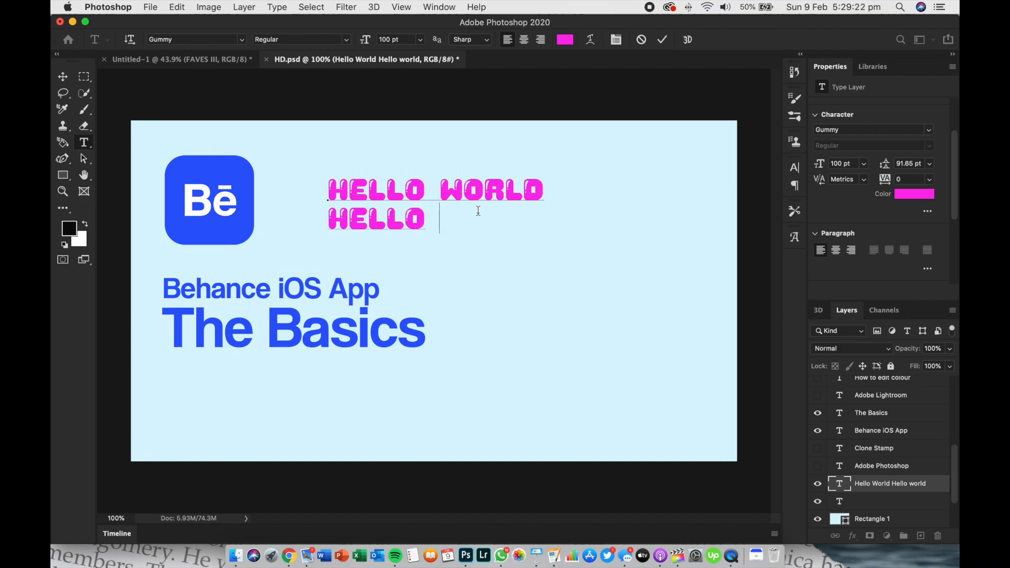
pyautogui.write('HEY')
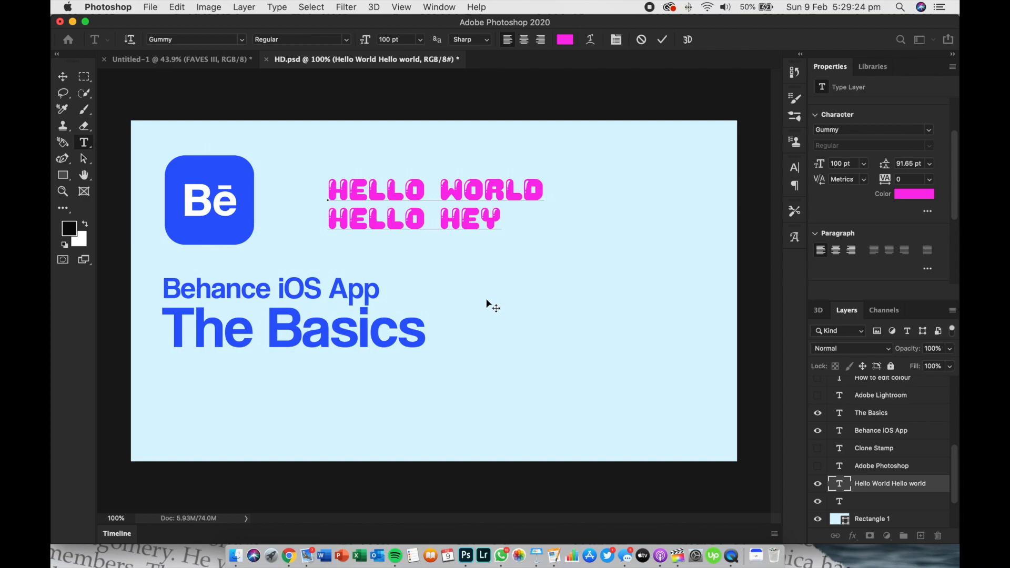
pyautogui.press('Escape')
pyautogui.press('v')
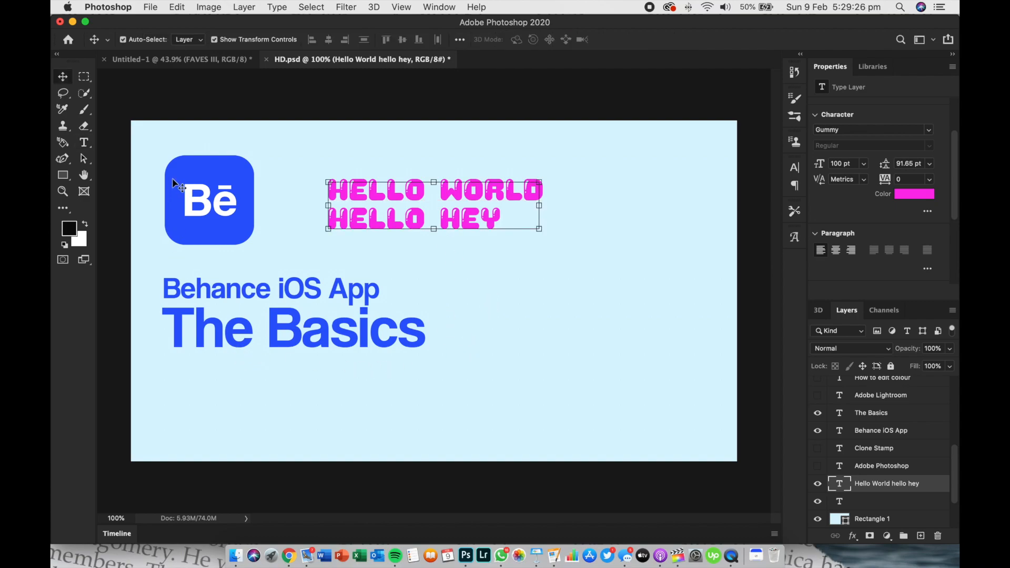
pyautogui.moveTo(358, 206); pyautogui.dragTo(455, 225)
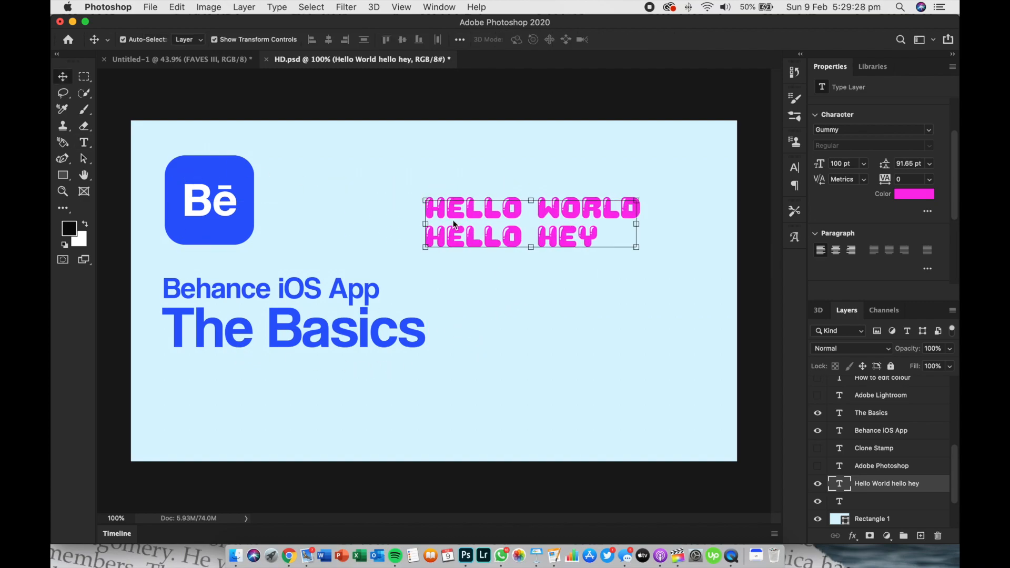
# Centre the two-line text, try it right-aligned, set it back to centred, and reposition it in the upper right of the canvas
pyautogui.click(836, 250)
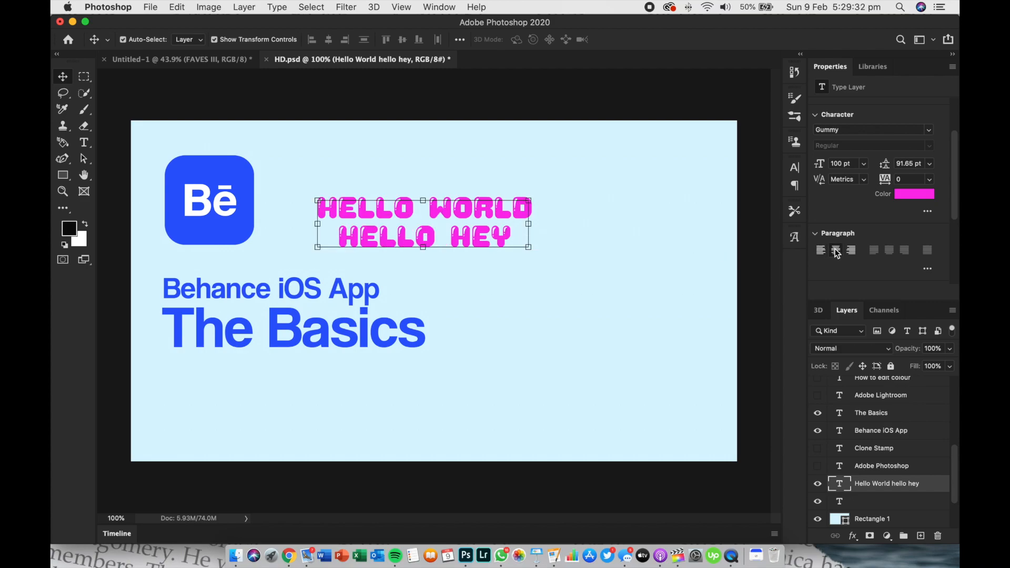
pyautogui.moveTo(501, 240); pyautogui.dragTo(589, 245)
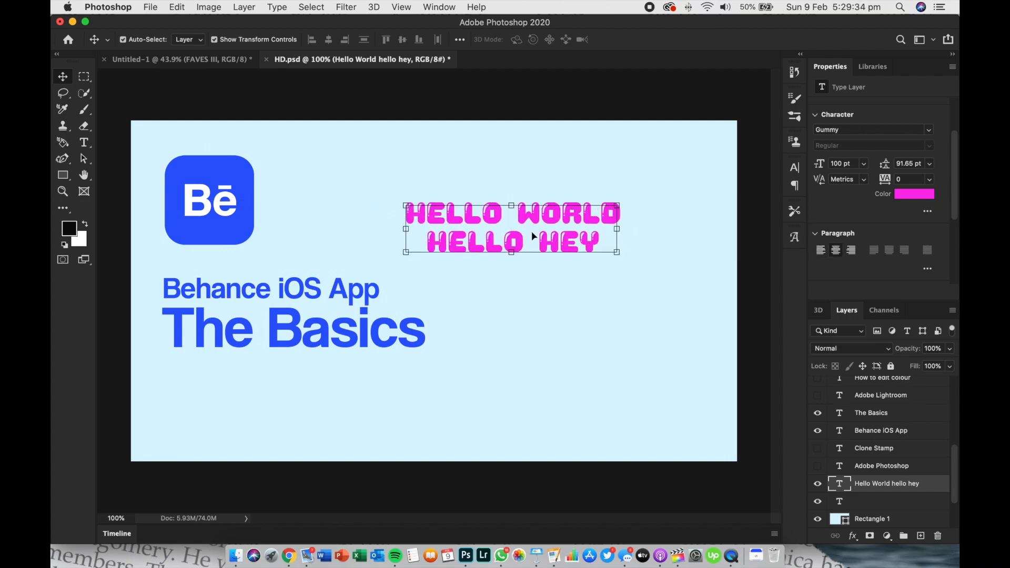
pyautogui.click(853, 253)
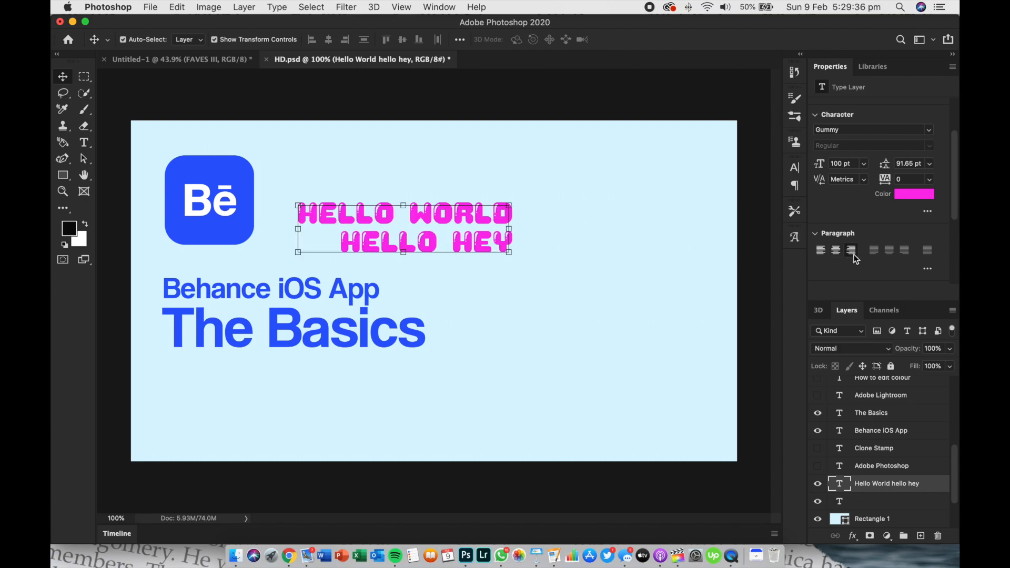
pyautogui.moveTo(476, 242); pyautogui.dragTo(563, 237)
pyautogui.click(838, 251)
pyautogui.moveTo(638, 234); pyautogui.dragTo(587, 232)
# Apply small caps to the two-line text and try superscript and underline on it
pyautogui.scroll(-3, 890, 276)
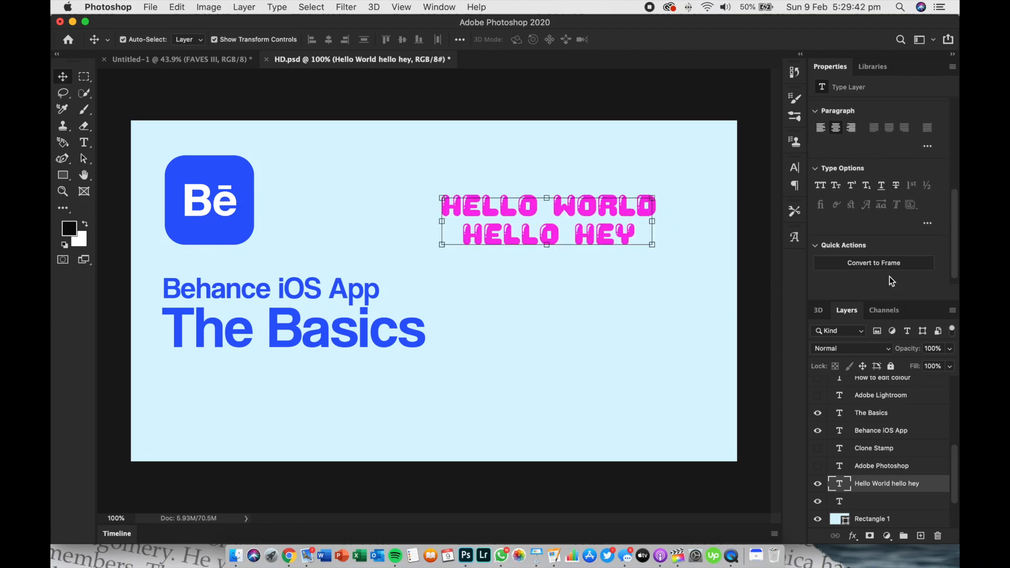
pyautogui.scroll(-1, 890, 281)
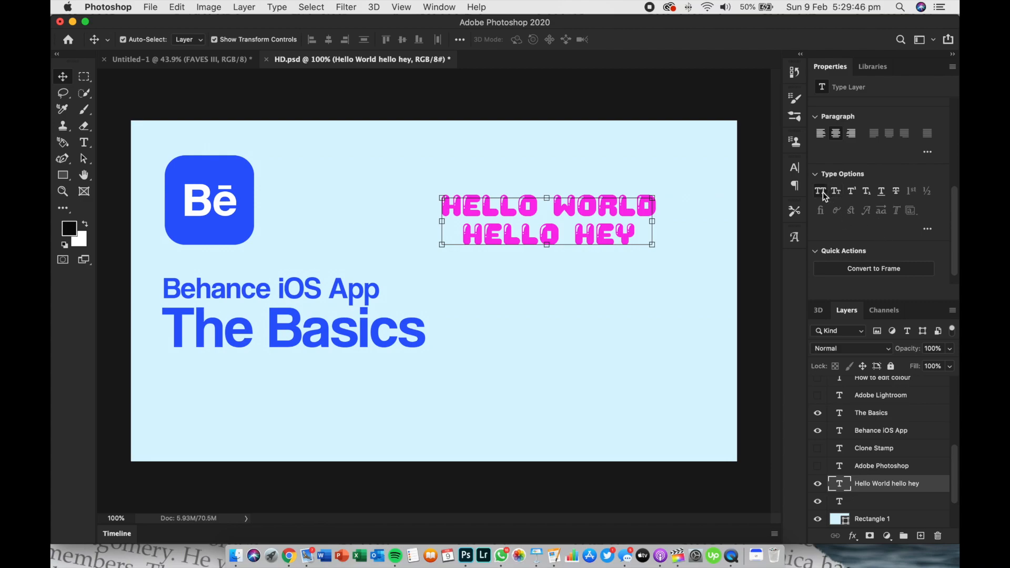
pyautogui.click(837, 193)
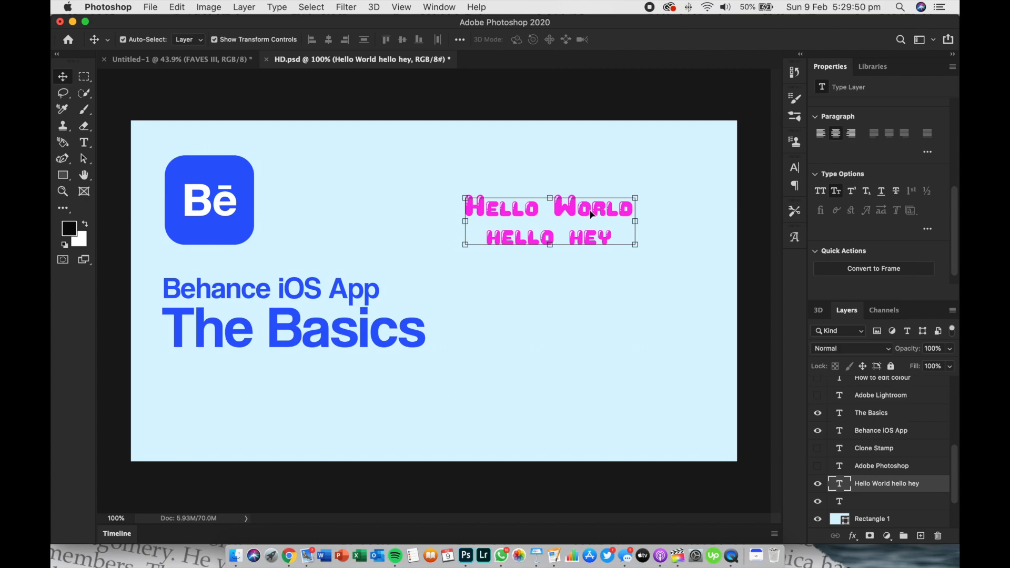
pyautogui.click(852, 192)
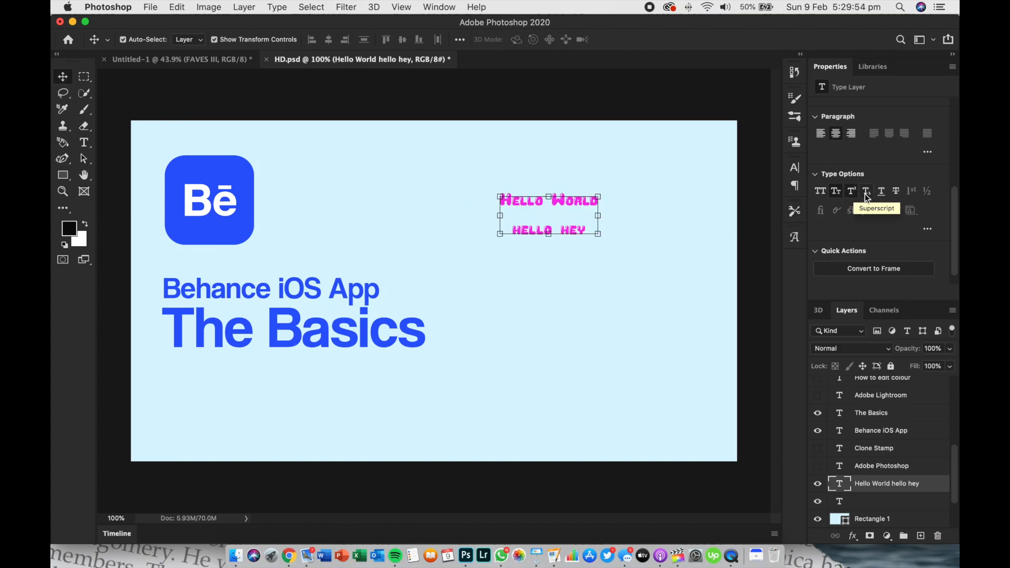
pyautogui.click(854, 192)
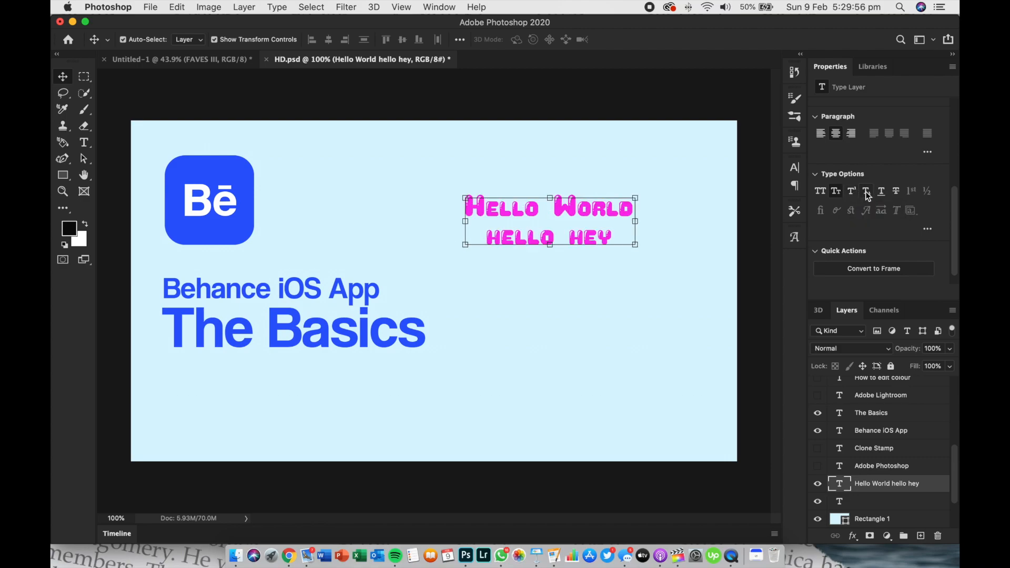
pyautogui.click(882, 194)
pyautogui.click(883, 193)
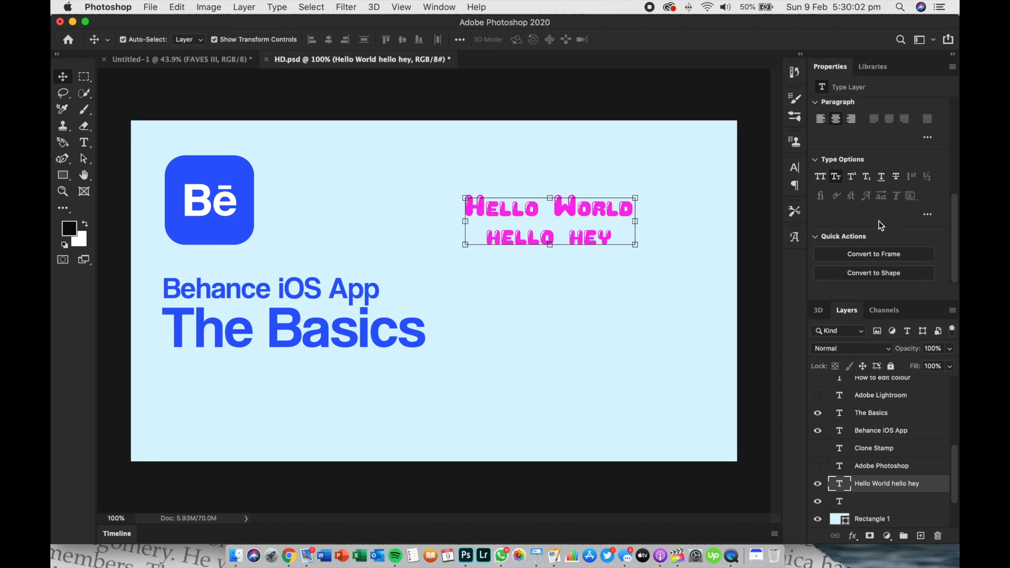
# Set the two-line text to all caps and nudge it slightly down above the empty canvas area
pyautogui.scroll(3, 865, 214)
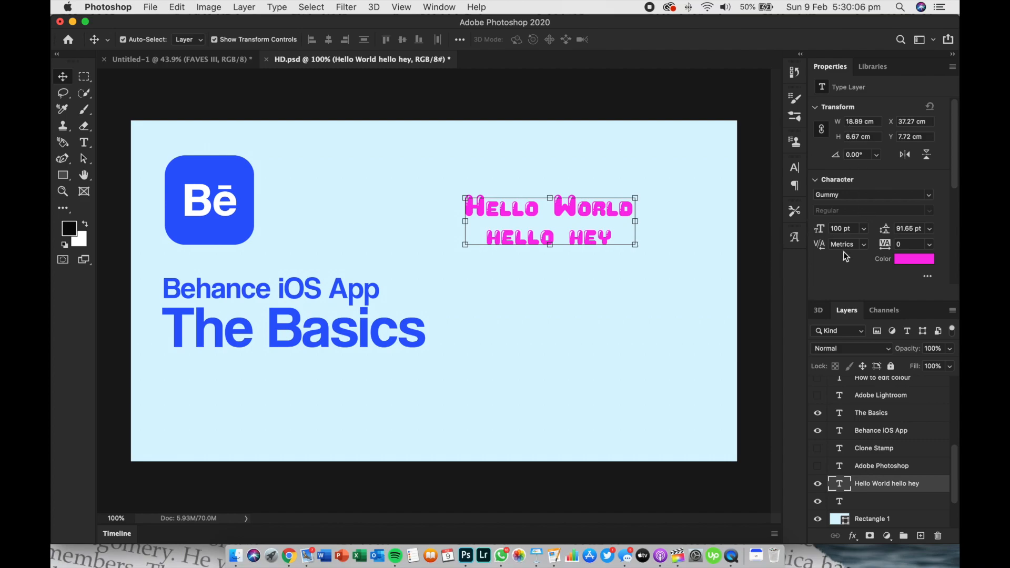
pyautogui.moveTo(617, 232); pyautogui.dragTo(605, 238)
pyautogui.scroll(-5, 886, 261)
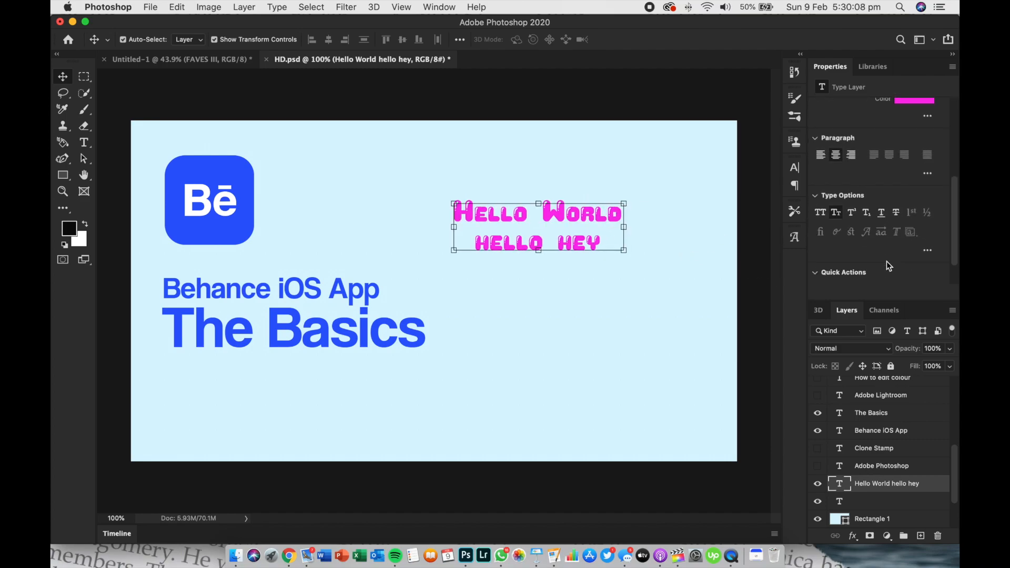
pyautogui.click(823, 212)
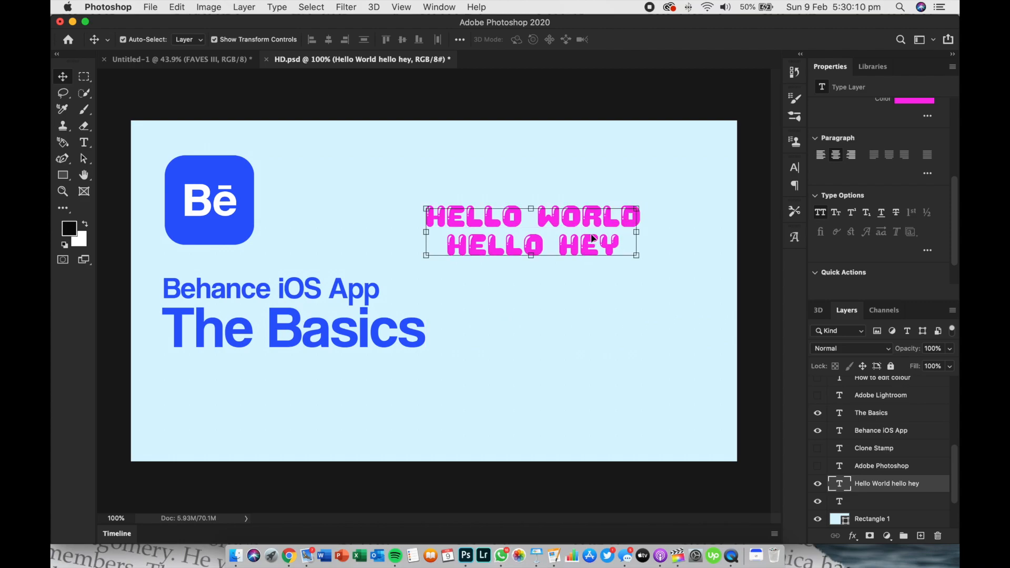
pyautogui.moveTo(613, 238)
pyautogui.mouseDown()
pyautogui.moveTo(589, 218)
pyautogui.moveTo(547, 220)
pyautogui.moveTo(616, 234)
pyautogui.mouseUp()
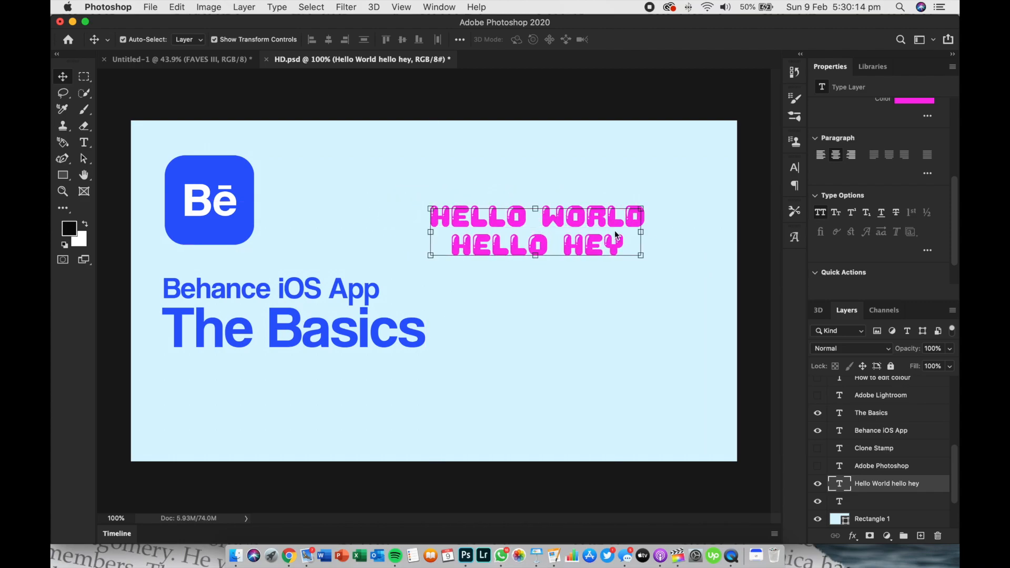
# Add a Bevel & Emboss effect to the two-line text with a slightly larger bevel size
pyautogui.click(853, 537)
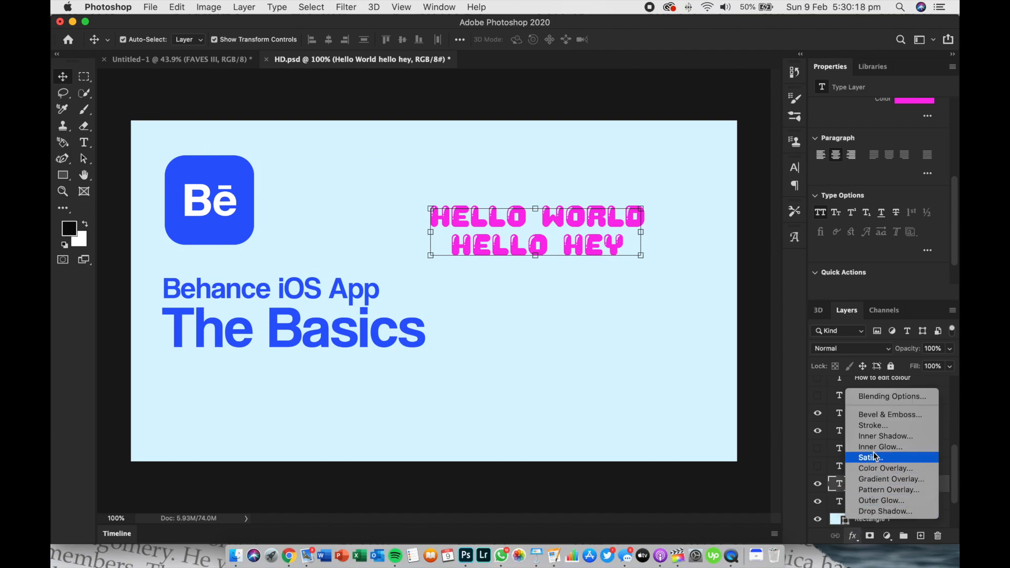
pyautogui.click(872, 415)
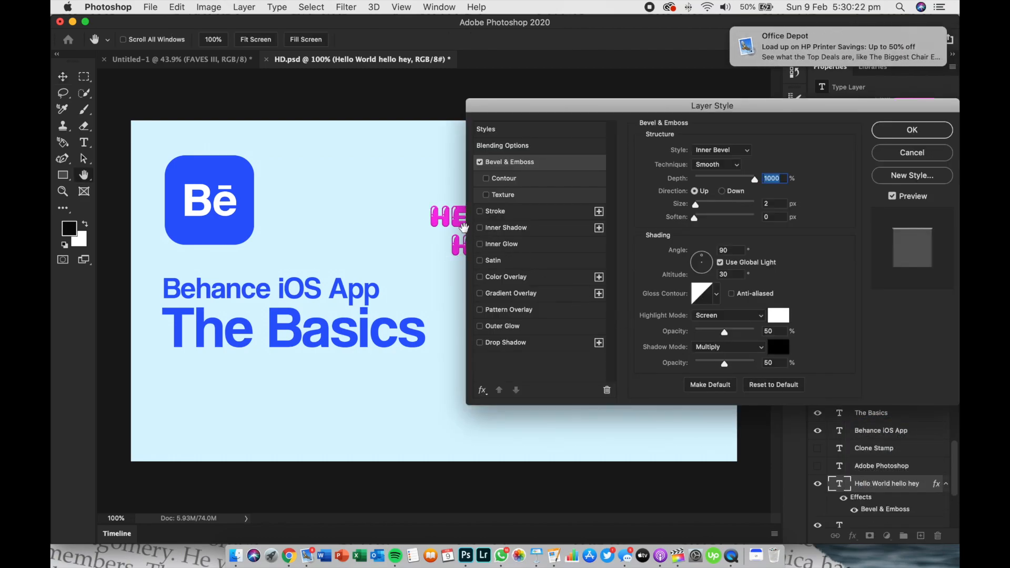
pyautogui.moveTo(695, 205); pyautogui.dragTo(699, 207)
pyautogui.click(912, 130)
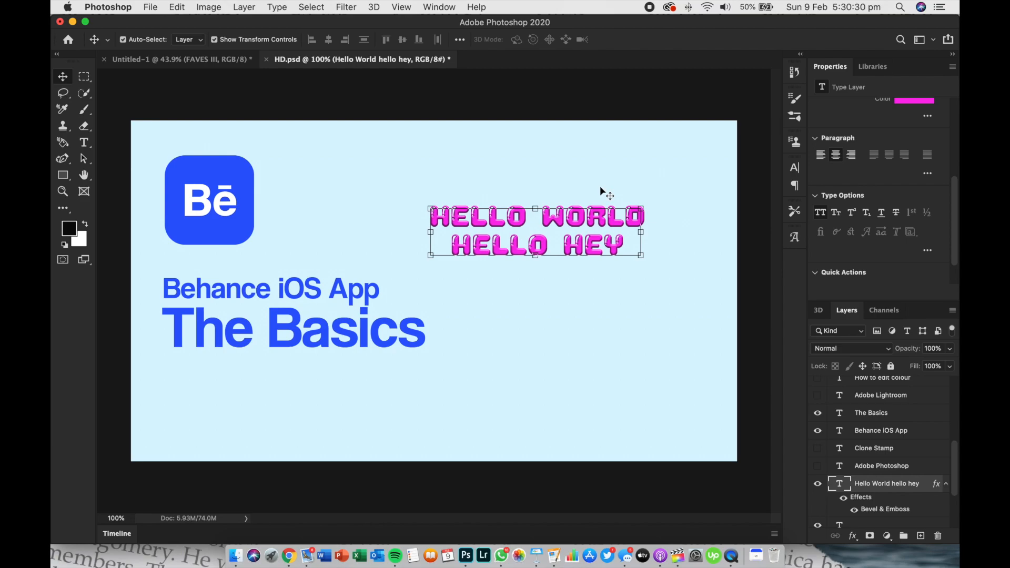
# Add a drop shadow to the two-line text with a size of 21 px and no noise, and reselect the text layer
pyautogui.scroll(5, 600, 188)
pyautogui.moveTo(605, 193); pyautogui.dragTo(428, 230)
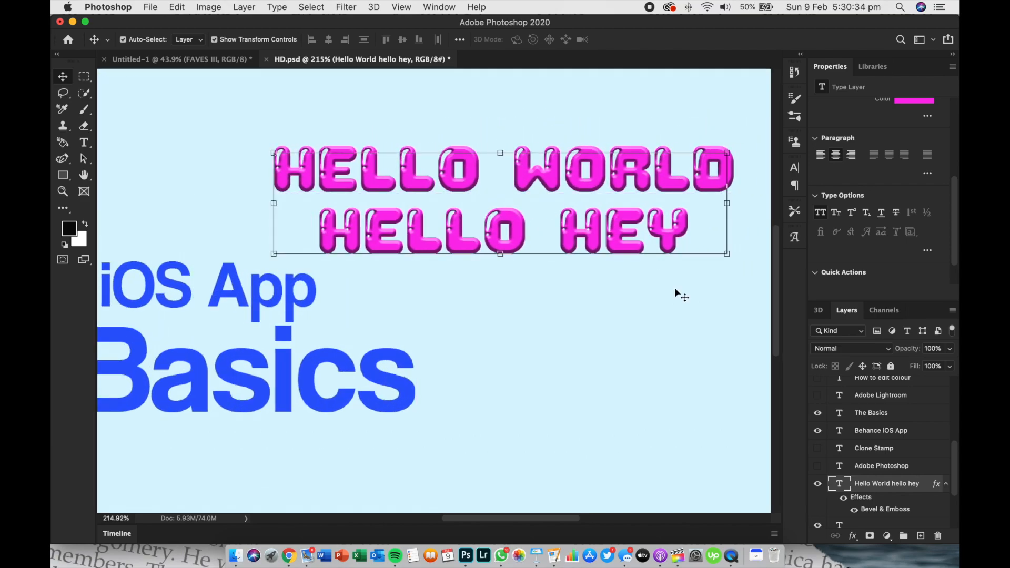
pyautogui.click(854, 539)
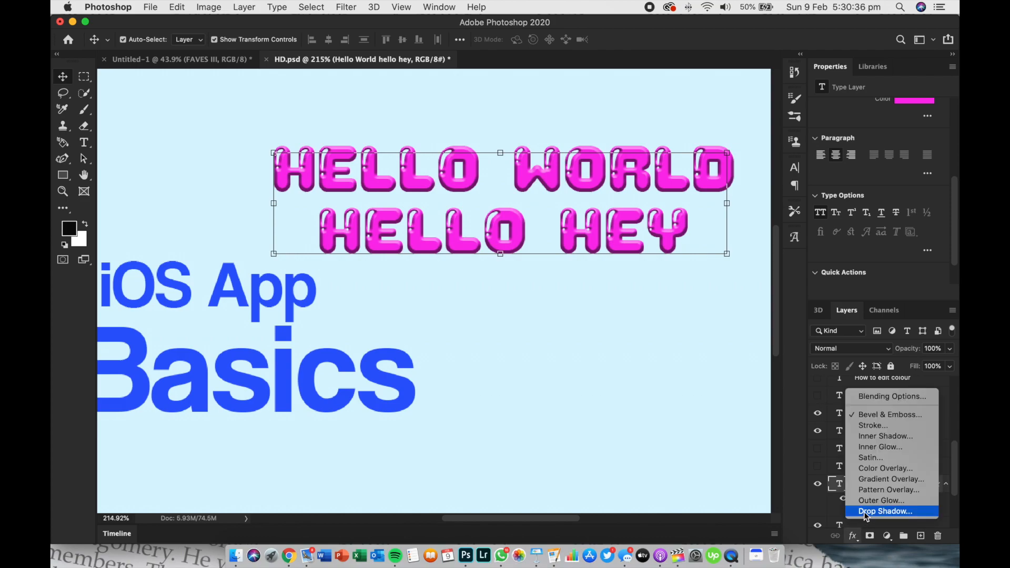
pyautogui.click(865, 513)
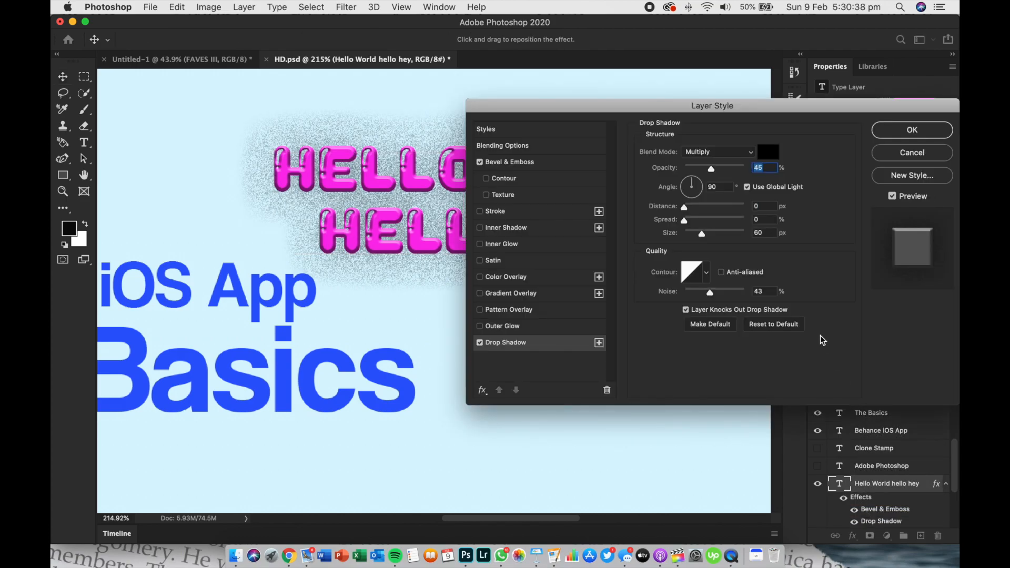
pyautogui.moveTo(706, 235); pyautogui.dragTo(693, 235)
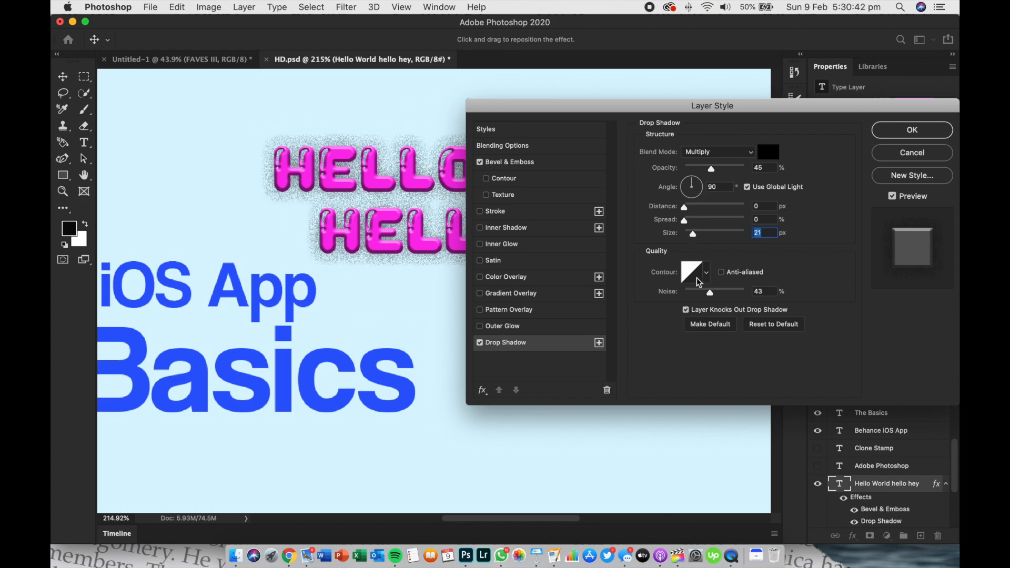
pyautogui.moveTo(710, 292); pyautogui.dragTo(665, 295)
pyautogui.click(903, 130)
pyautogui.click(696, 105)
pyautogui.scroll(5, 534, 167)
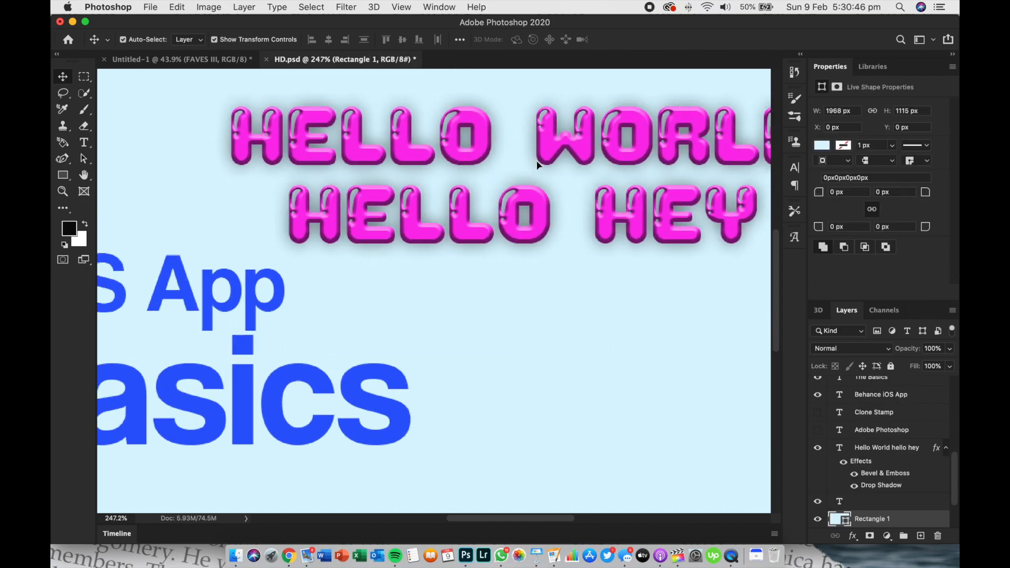
pyautogui.scroll(-4, 534, 166)
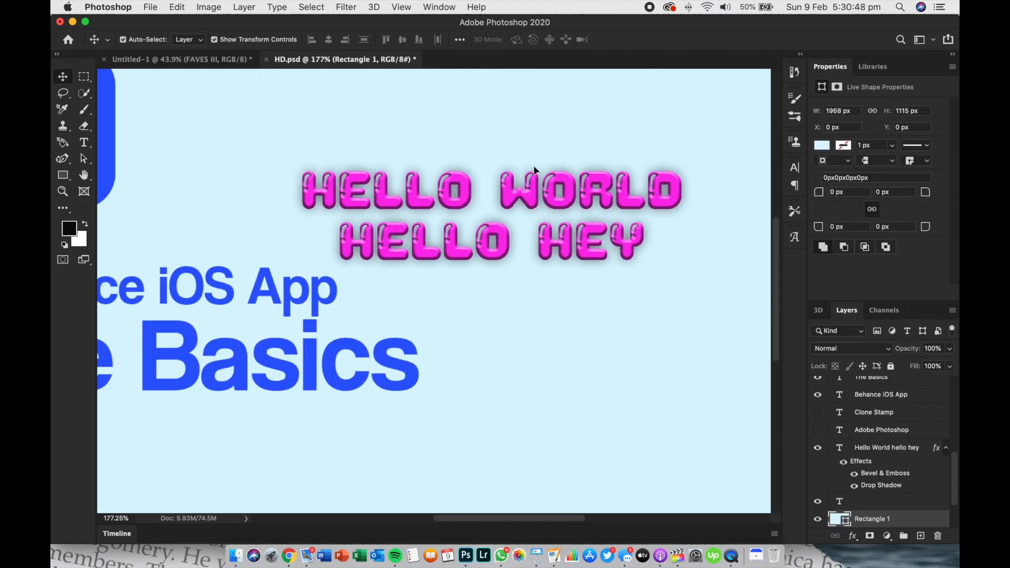
pyautogui.scroll(-4, 534, 166)
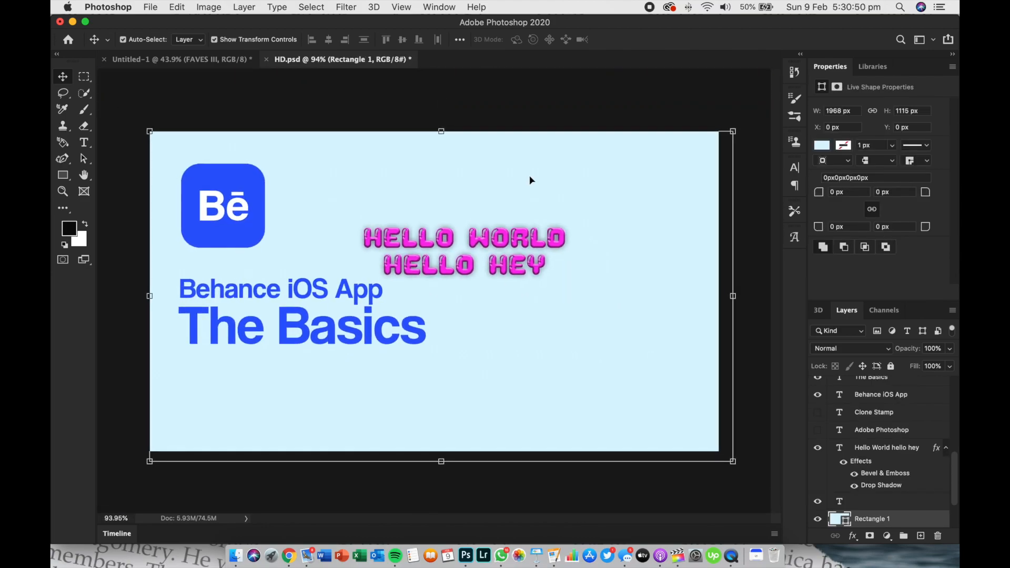
pyautogui.click(501, 244)
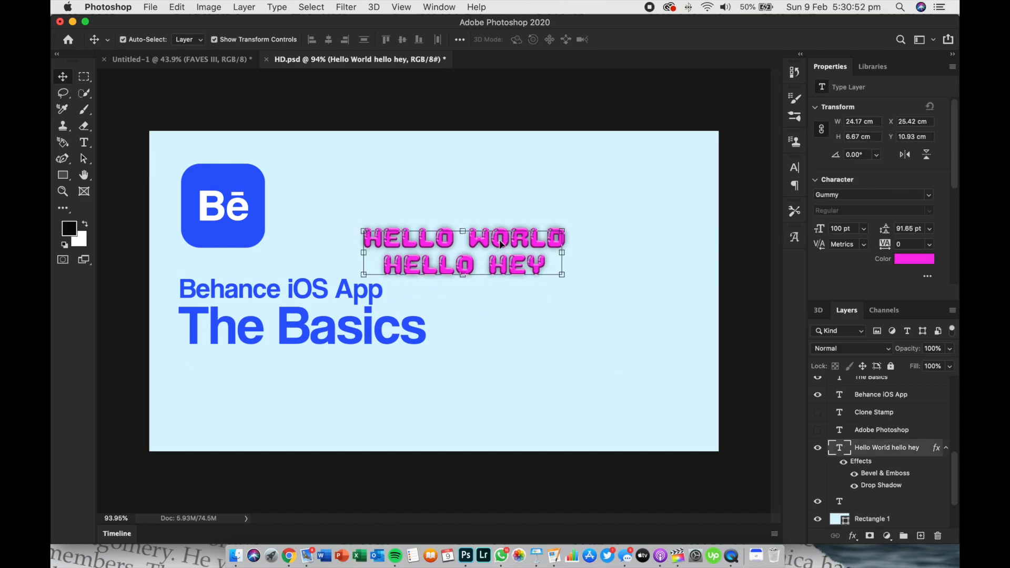